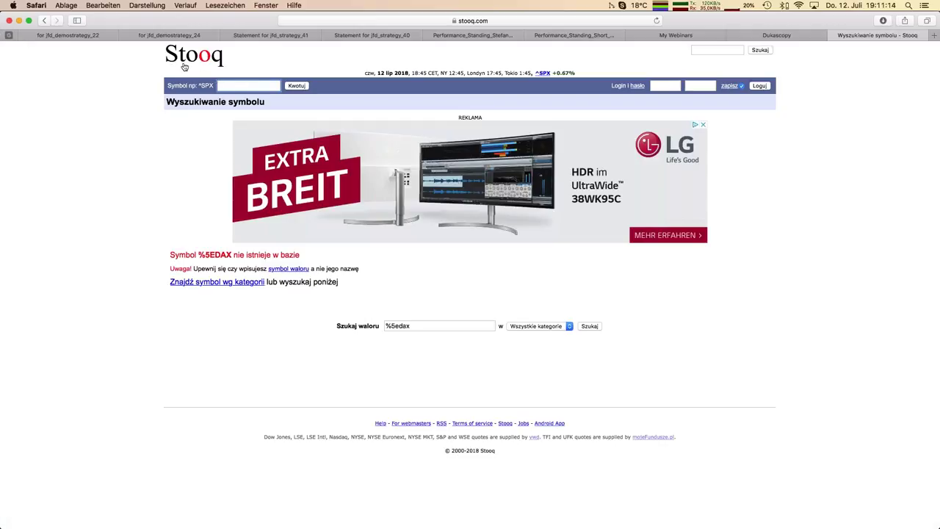
Look up the symbol XAUUSD (gold / U.S. Dollar) and open its historical data
left_click(233, 82)
type("xau")
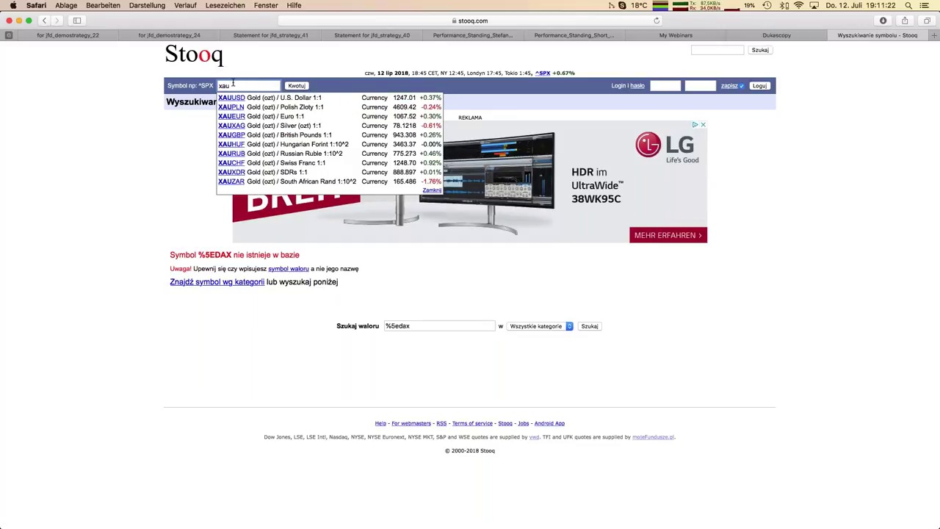
type("usd")
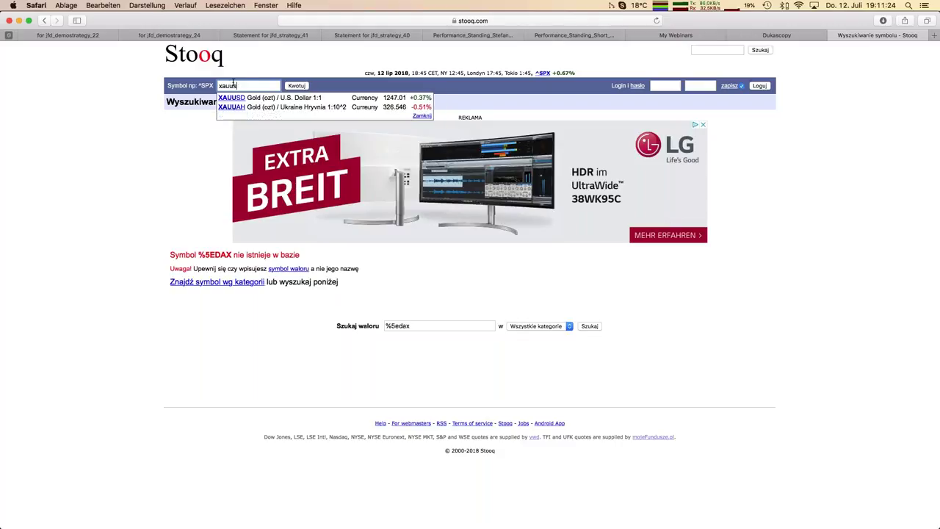
left_click(234, 98)
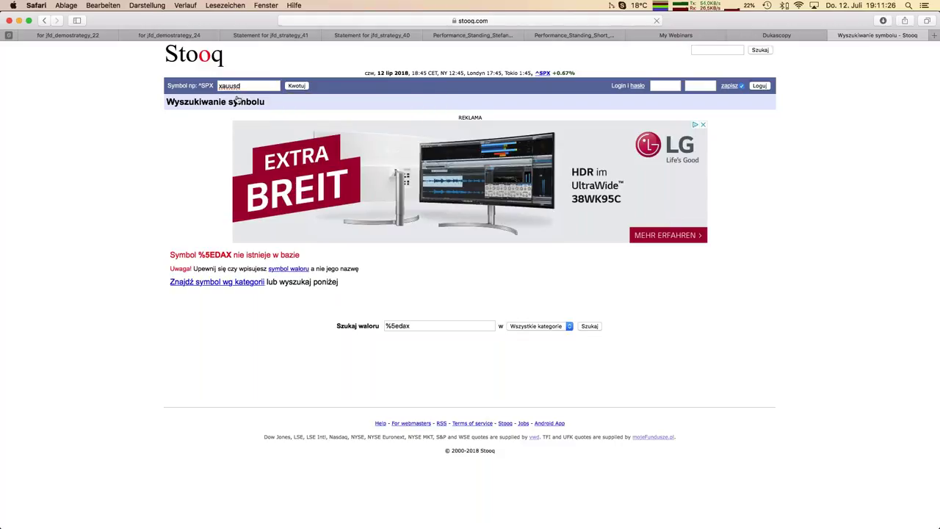
scroll(132, 247, "down", 5)
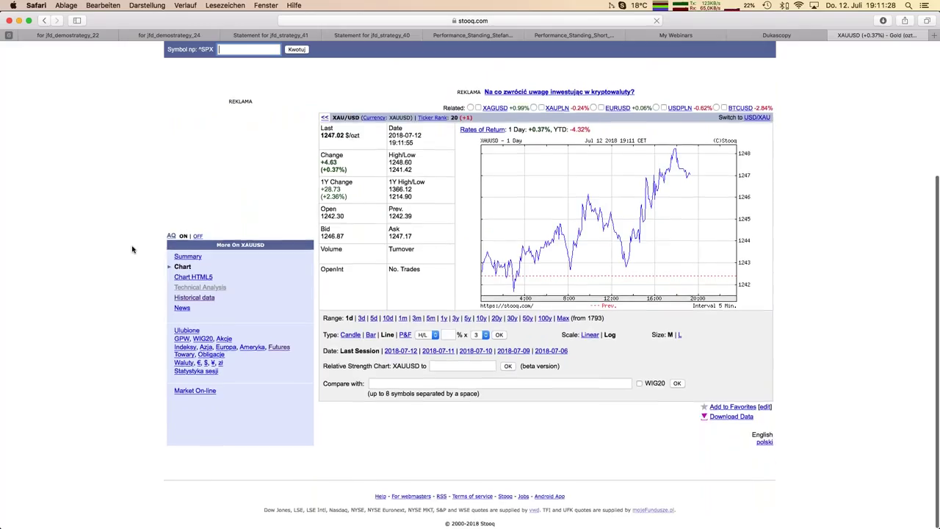
left_click(200, 298)
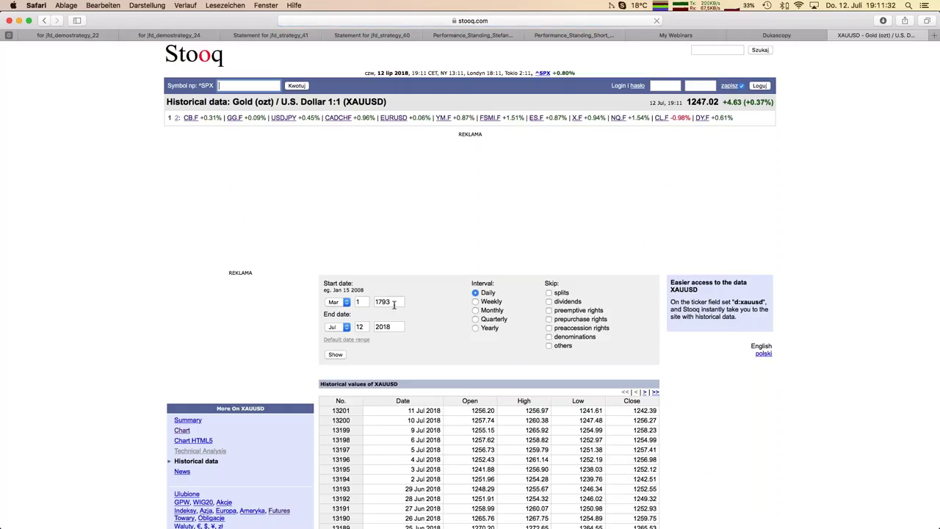
Show the XAUUSD history from a start date of Jan 1, 2000 and download the data as a CSV file
left_click(400, 302)
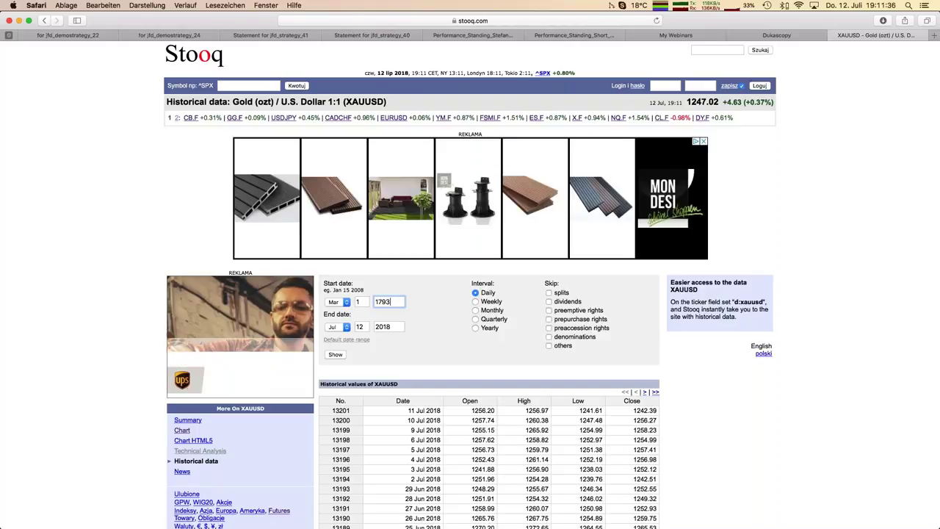
key("BackSpace")
key("BackSpace")
key("BackSpace")
key("BackSpace")
type("2000")
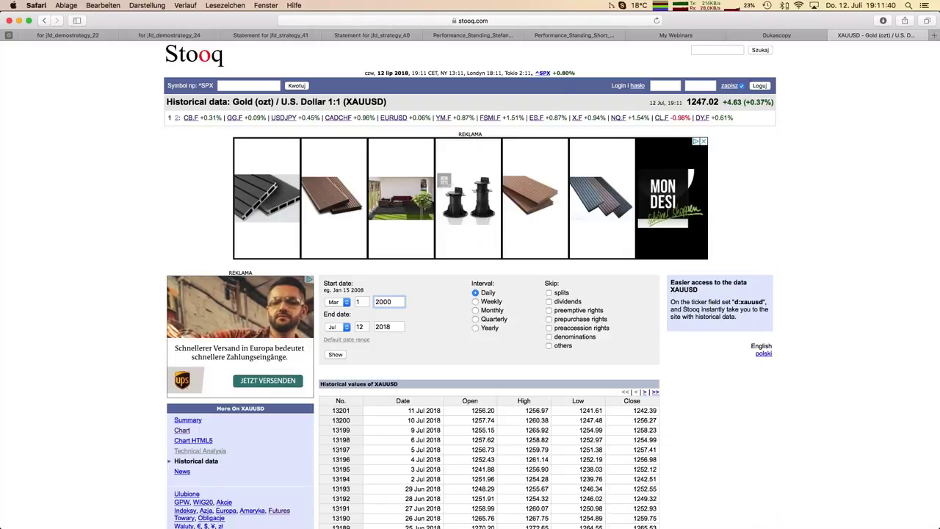
left_click(347, 304)
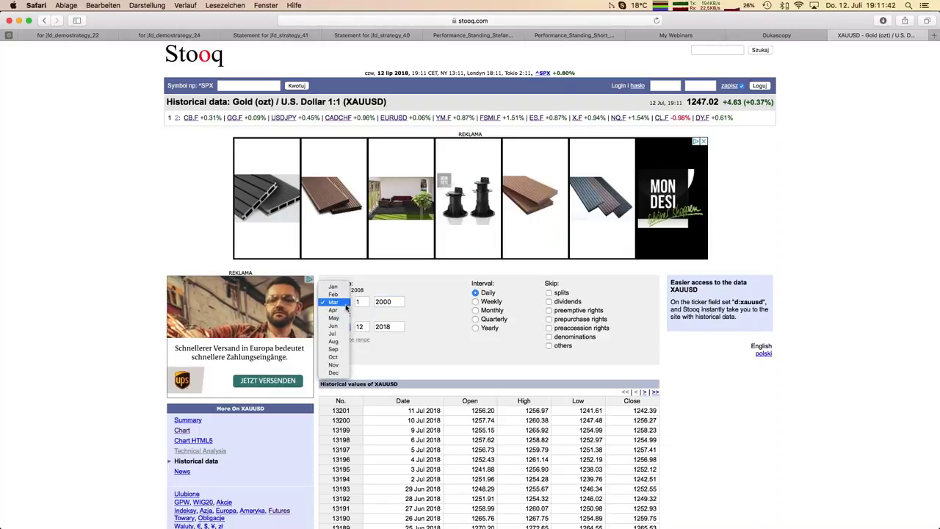
left_click(334, 283)
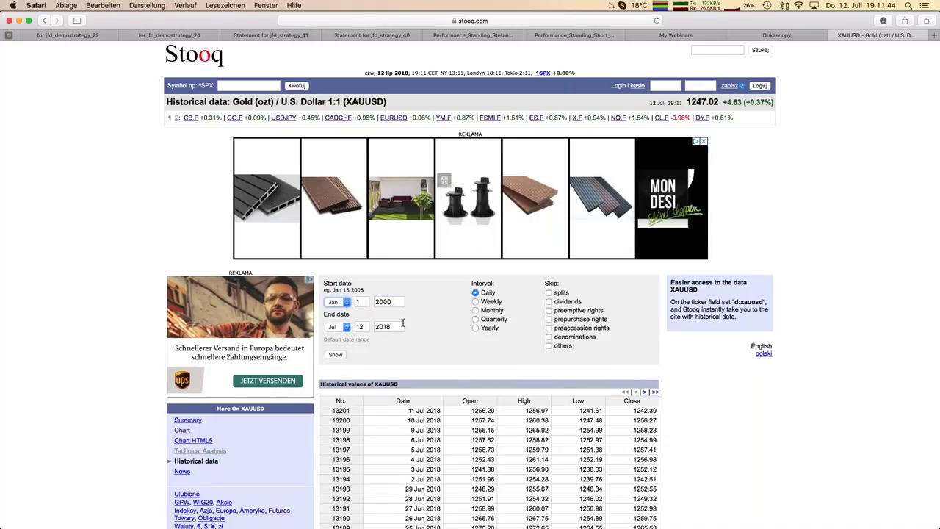
left_click(335, 355)
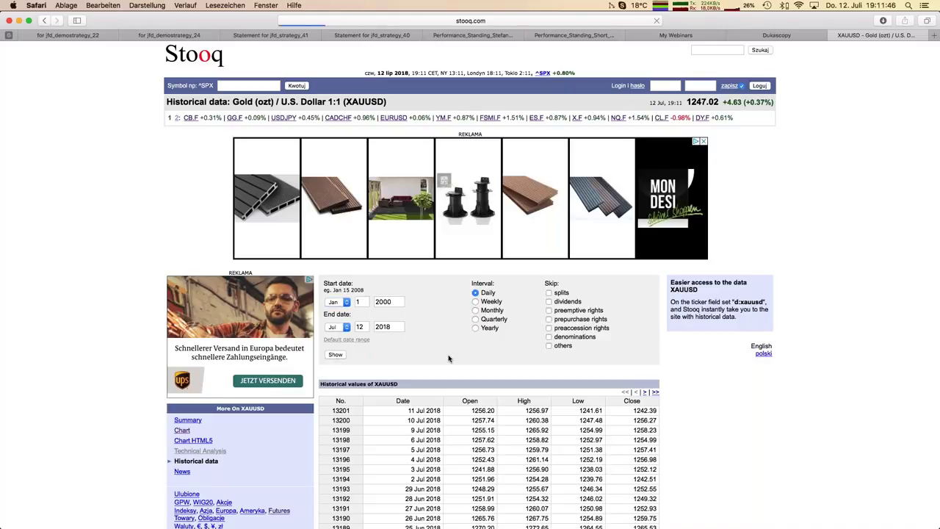
scroll(449, 358, "down", 5)
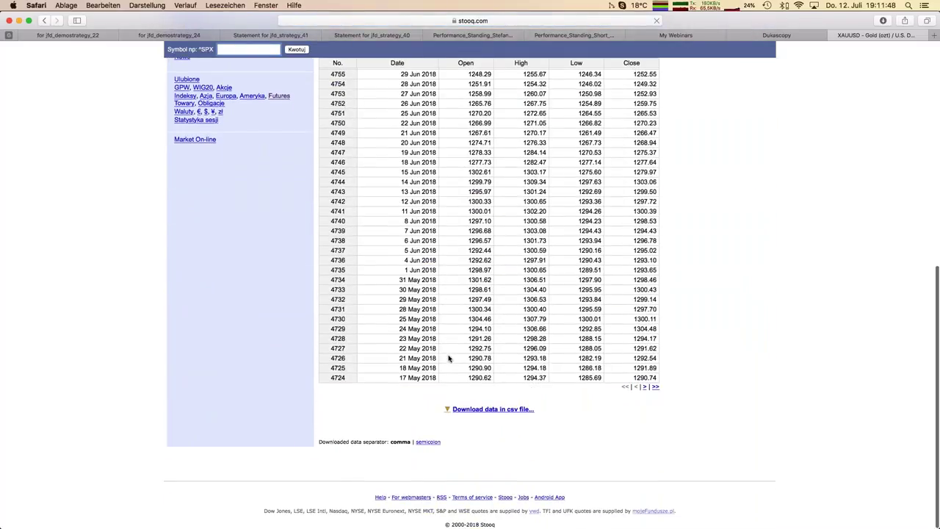
left_click(489, 409)
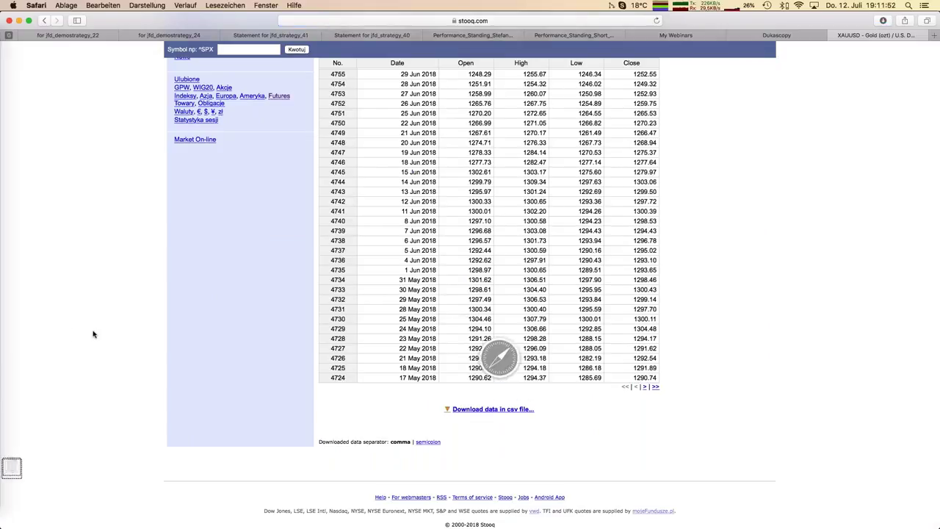
Switch to Finder and open xauusd_d-5.csv from the Downloads folder in LibreOffice, accepting the preset text import options
left_click(17, 46)
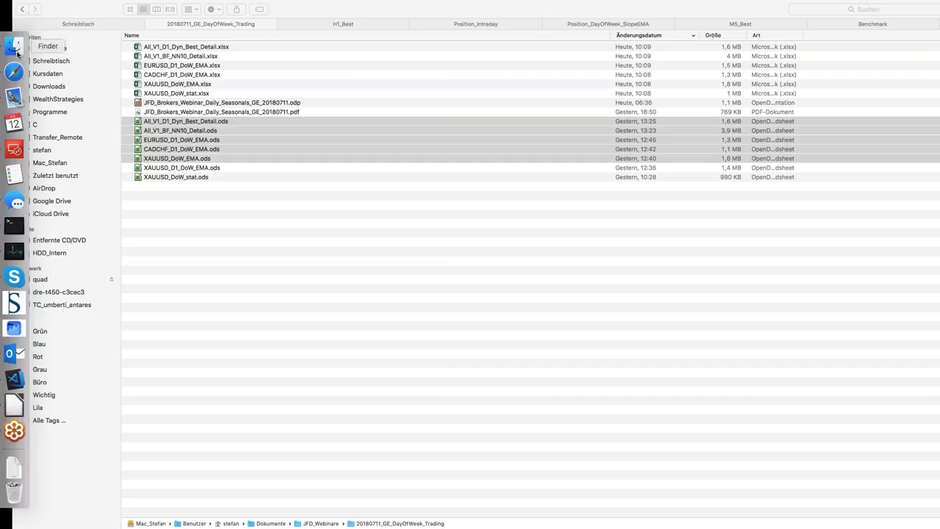
left_click(65, 23)
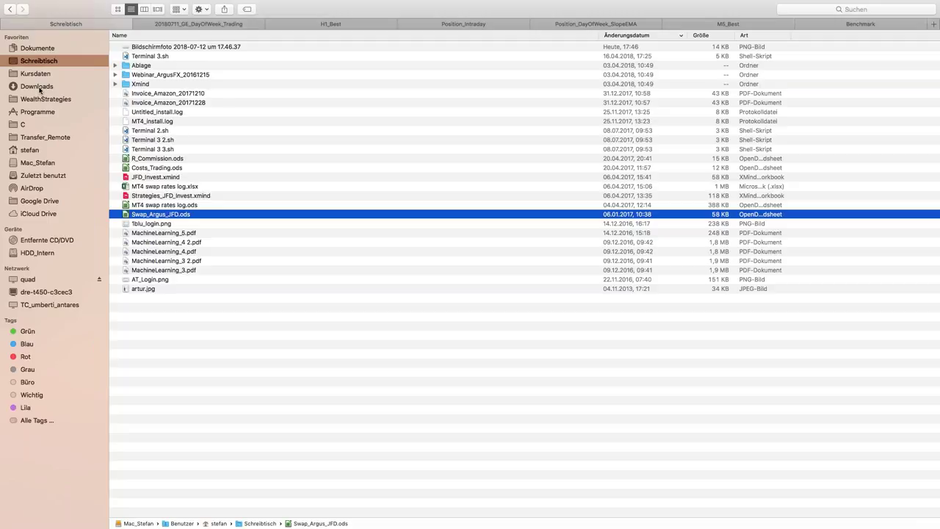
left_click(39, 89)
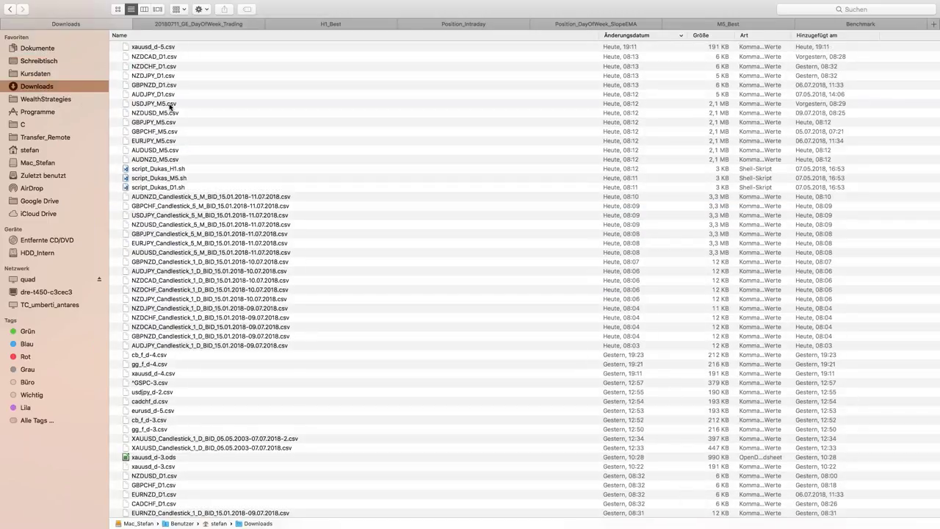
left_click(153, 49)
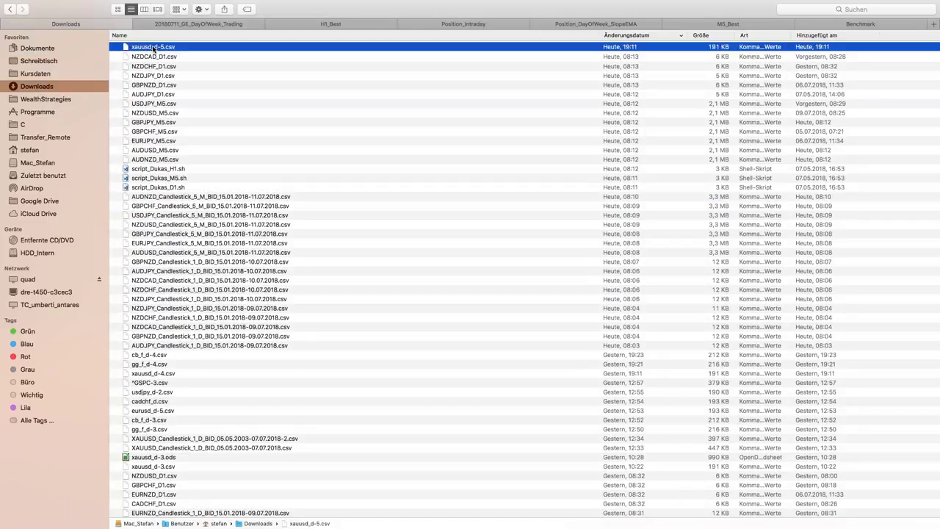
double_click(154, 48)
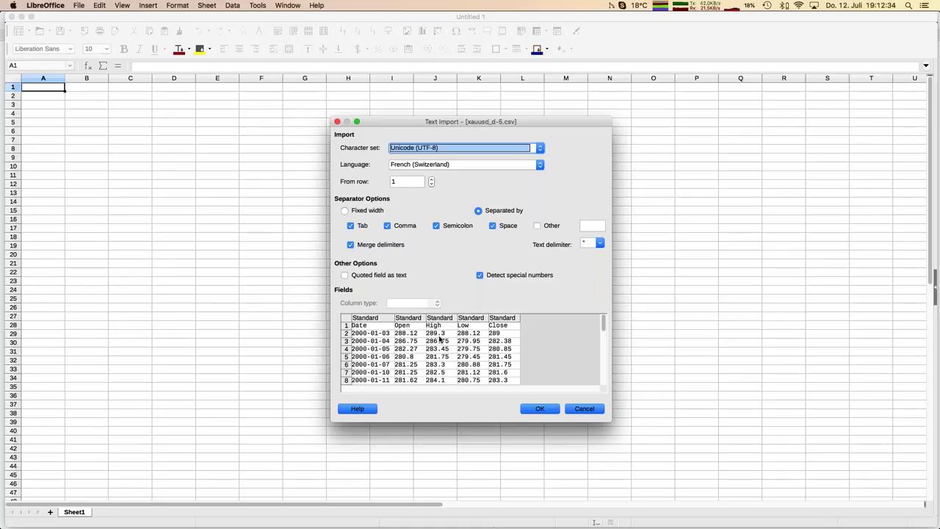
left_click(543, 408)
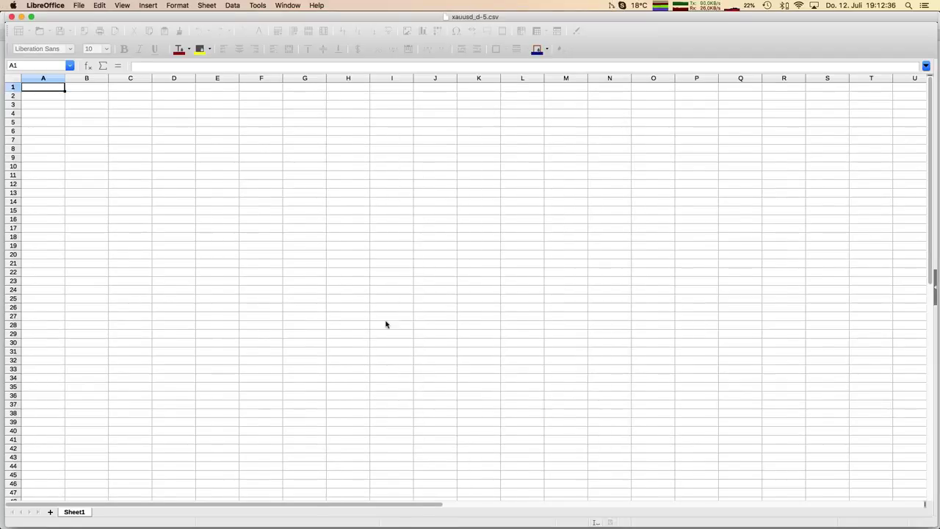
Widen the Date column to fit its contents so the dates are readable
left_click(40, 78)
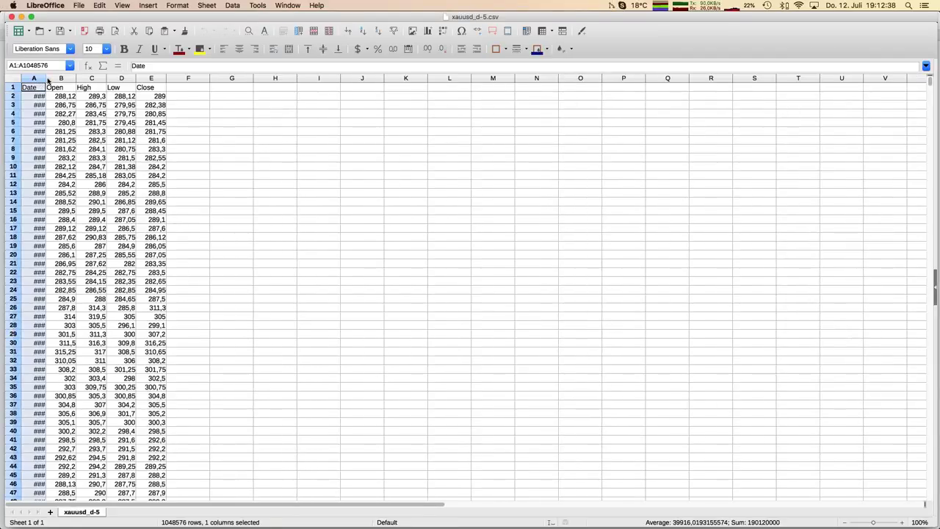
double_click(47, 79)
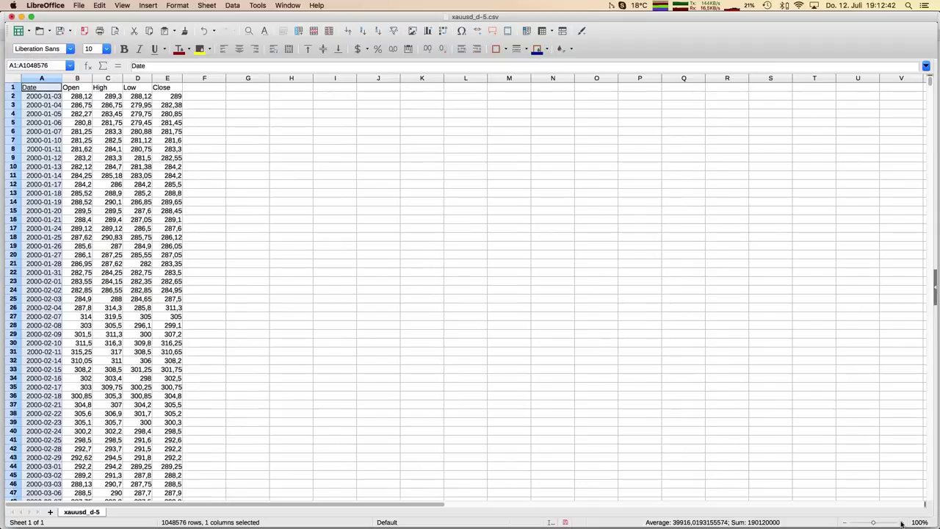
left_click(902, 522)
left_click(901, 522)
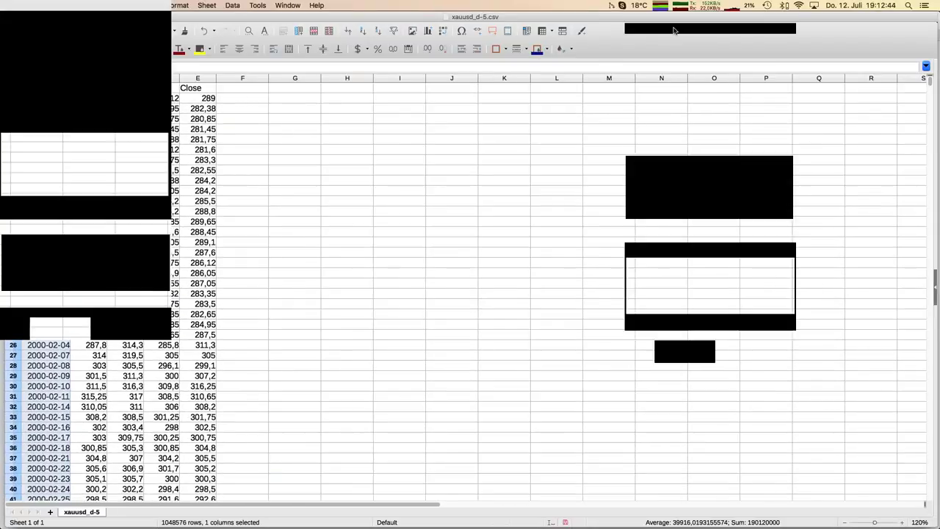
left_click(133, 160)
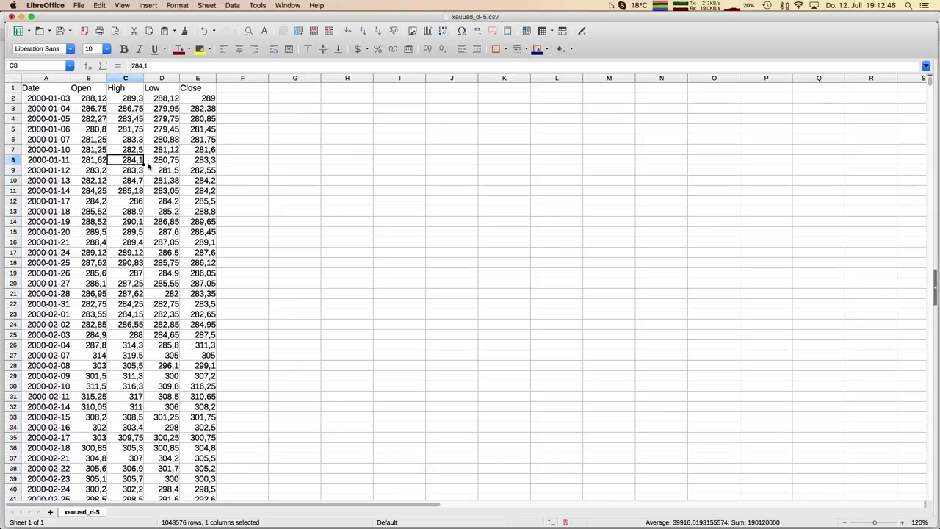
Create a lines-only XY (Scatter) chart from the Date and Close columns and move it down over the lower data rows
left_click(41, 77)
left_click(190, 79)
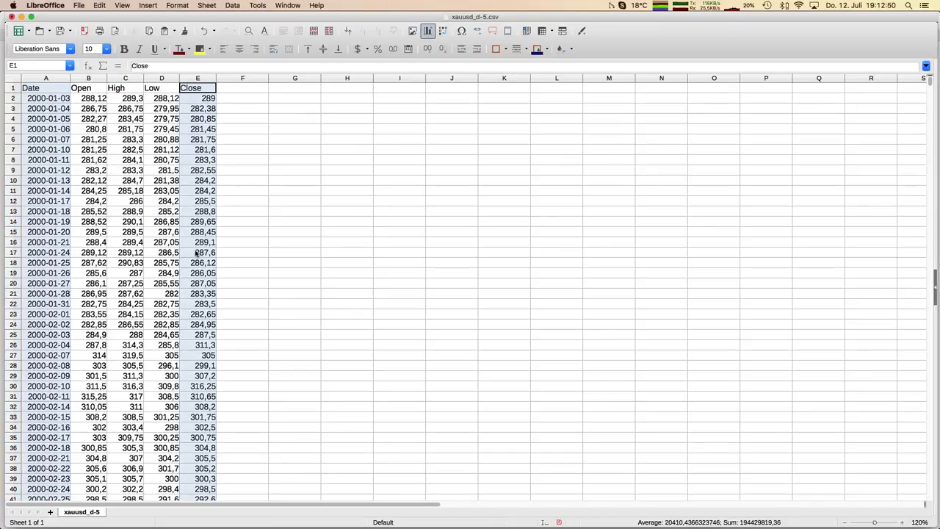
key("F11")
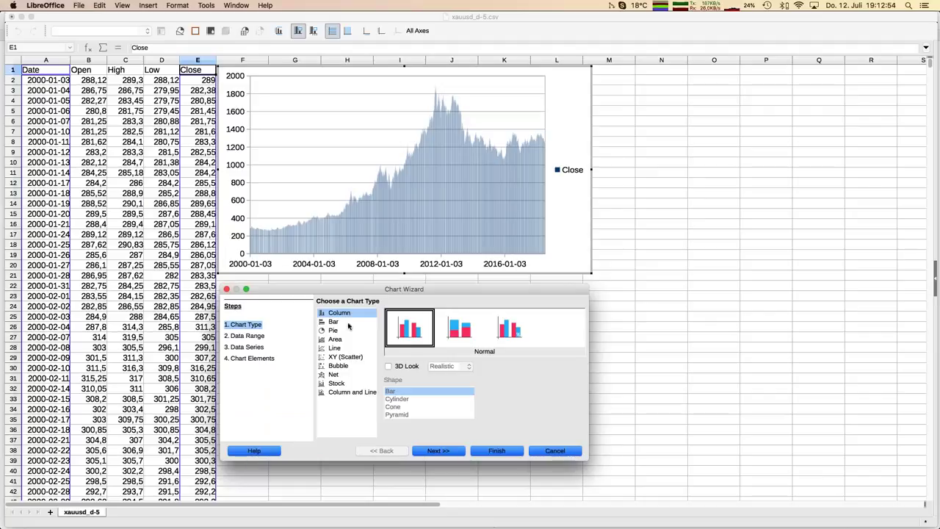
left_click(345, 357)
left_click(507, 329)
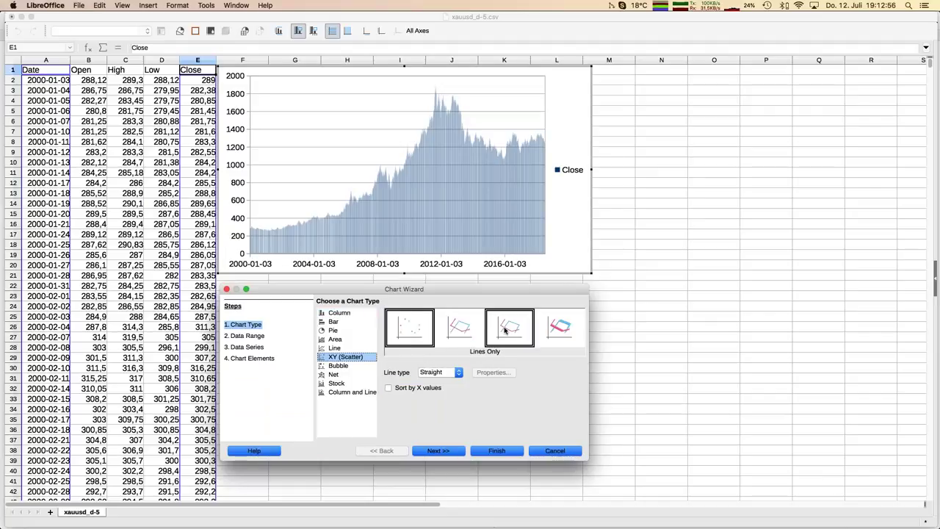
left_click(496, 450)
left_click_drag(315, 74, 114, 255)
left_click(323, 205)
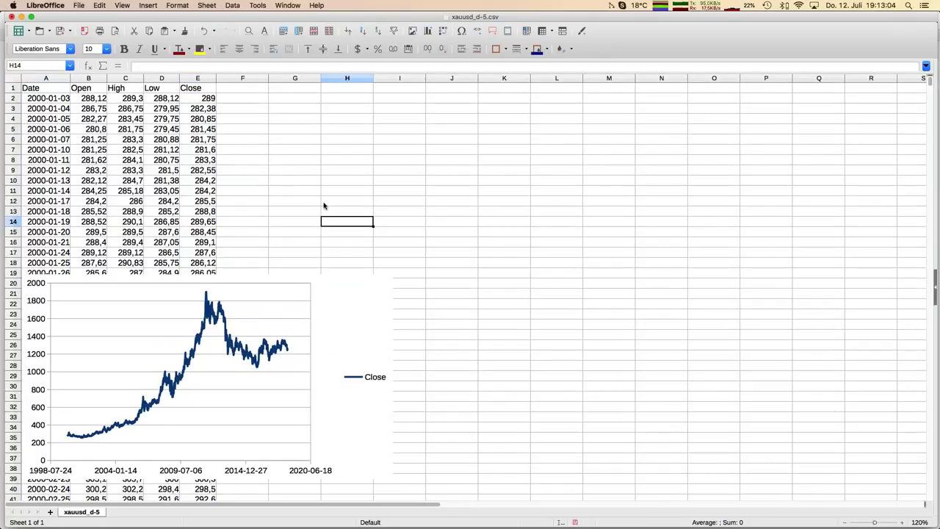
Enter the column header "Day of Week" in cell F1
left_click(243, 88)
type("D")
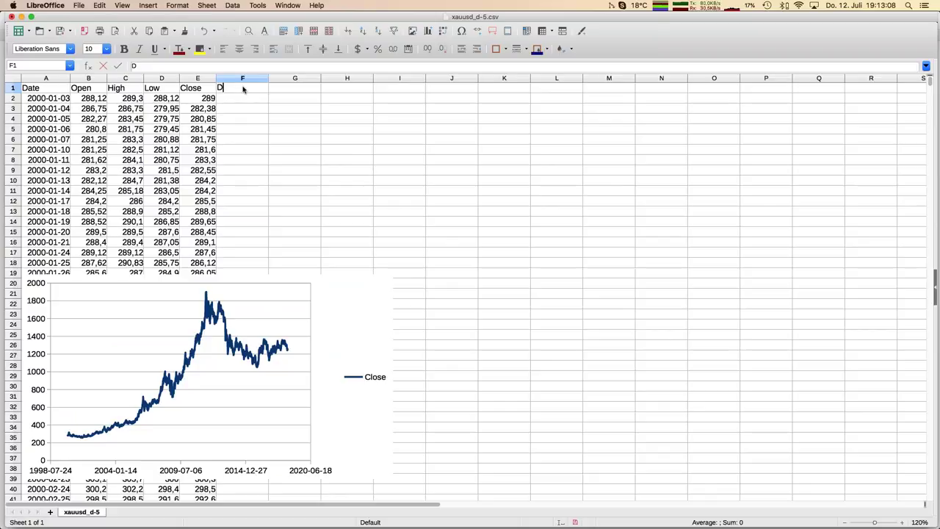
type("ay of Week")
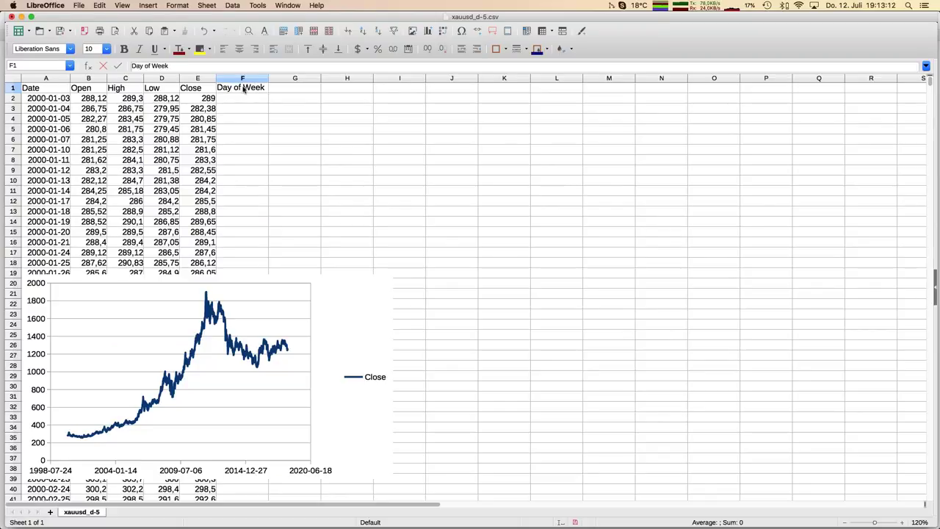
key("Return")
Calculate the weekday in F2 with =WEEKDAY(A2) and fill the formula down for all data rows
type("=")
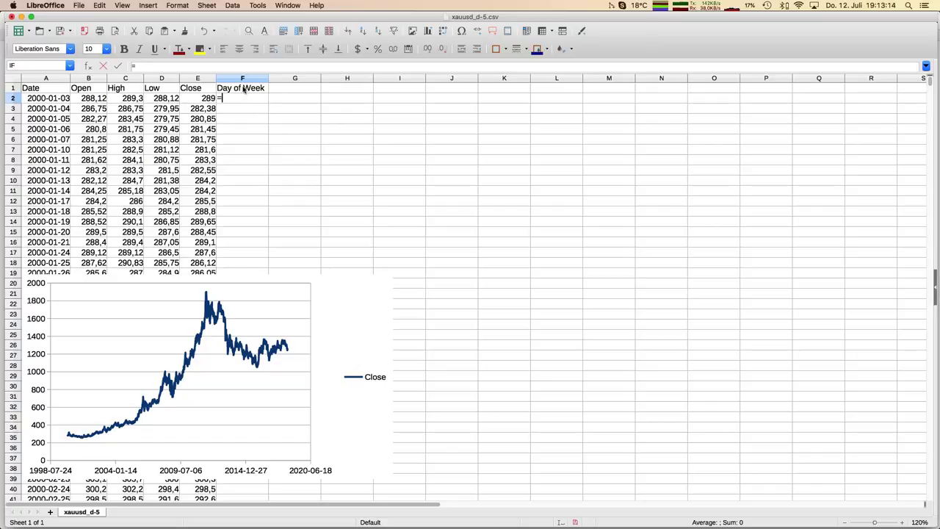
type("weekday(")
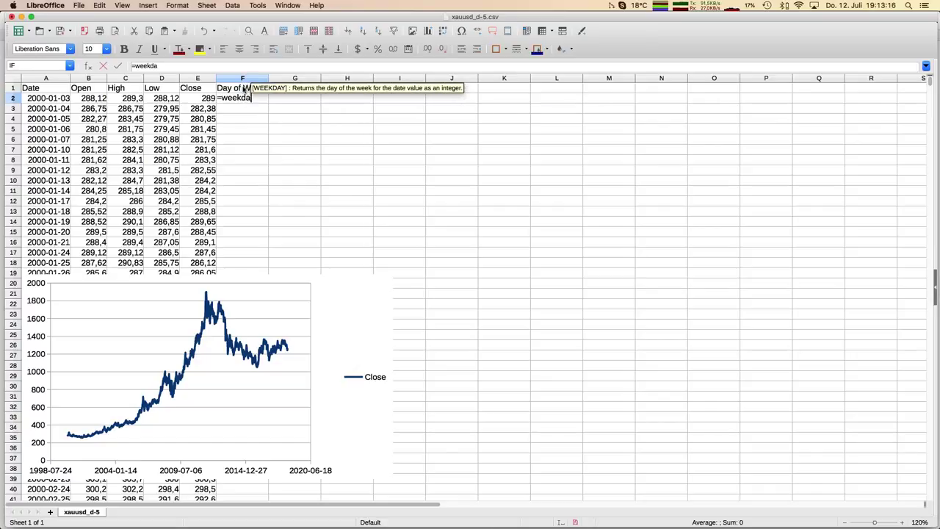
left_click(56, 103)
key("Return")
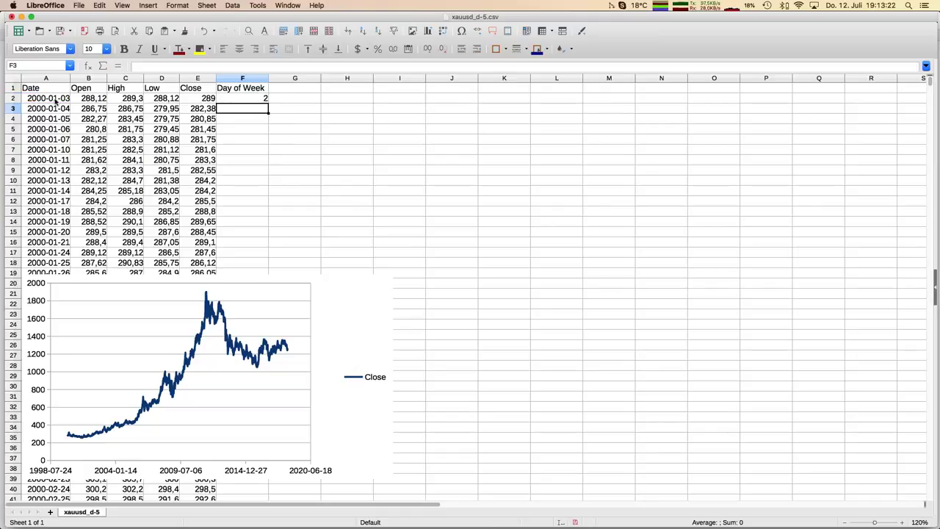
key("Up")
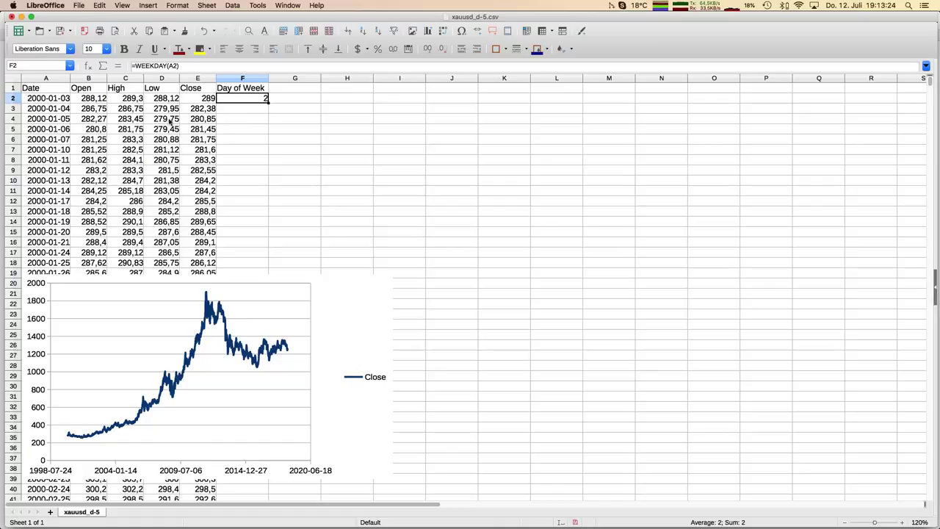
double_click(268, 102)
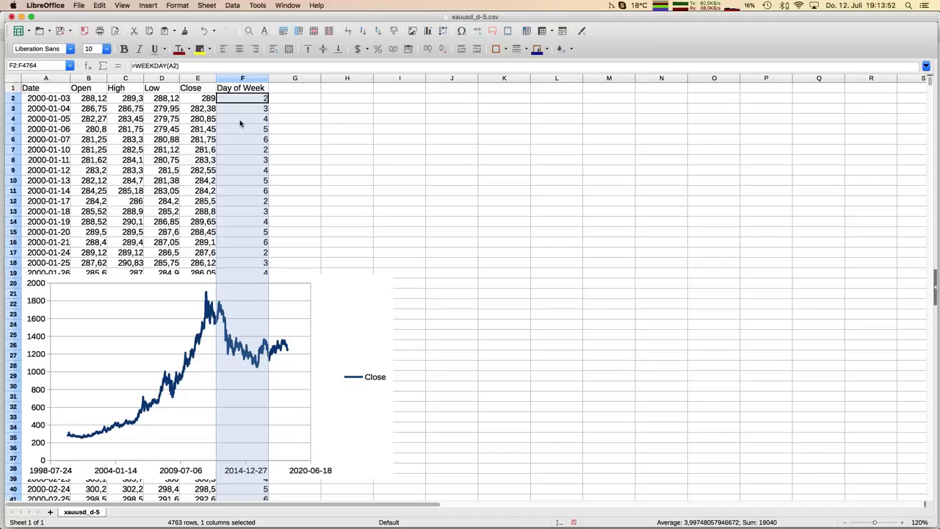
Enter the column header "Change_%" in cell G1
key("Up")
key("Right")
type("Cange")
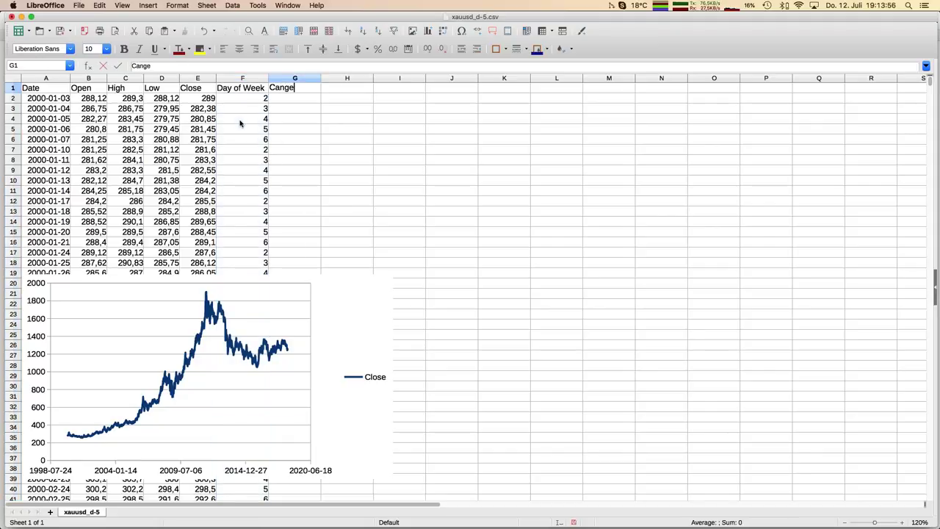
key("BackSpace")
key("BackSpace")
key("BackSpace")
type("hange_%")
key("Return")
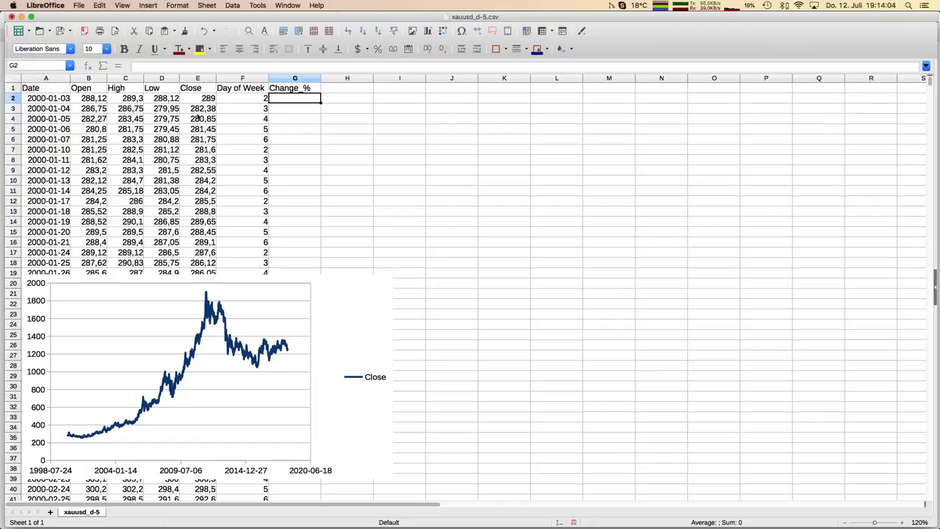
Calculate the relative change from Open to Close in G2 with =(E2-B2)/B2
type("=(")
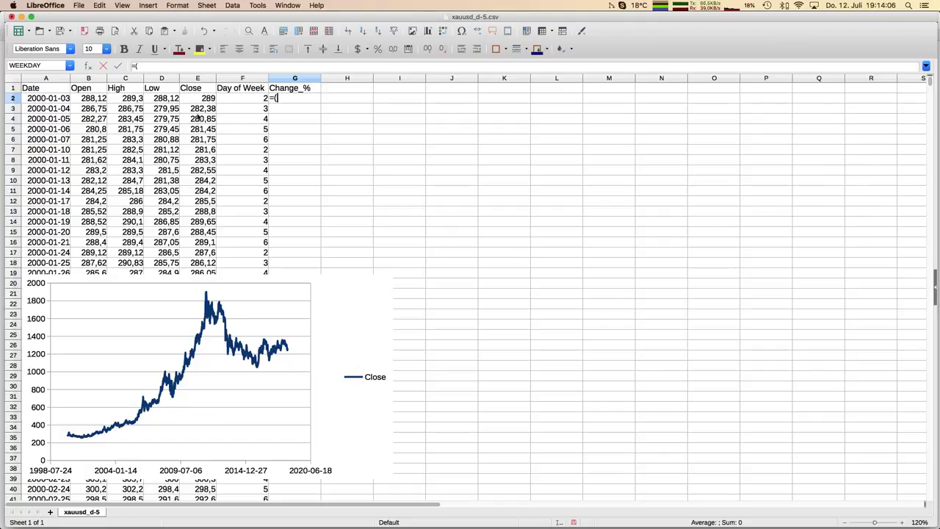
left_click(193, 98)
type("-")
left_click(100, 98)
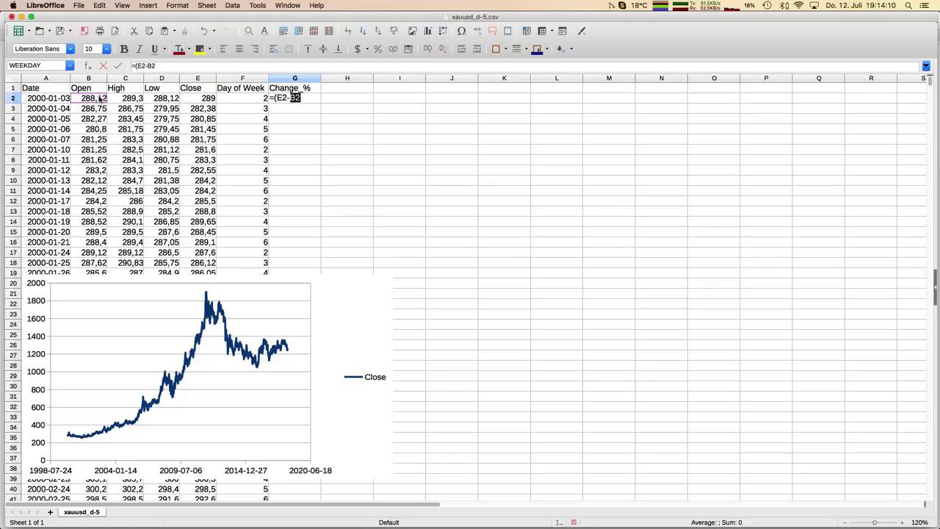
type(")/")
left_click(100, 98)
key("Return")
Format G2 as a percentage and fill its formula down for all data rows
key("Up")
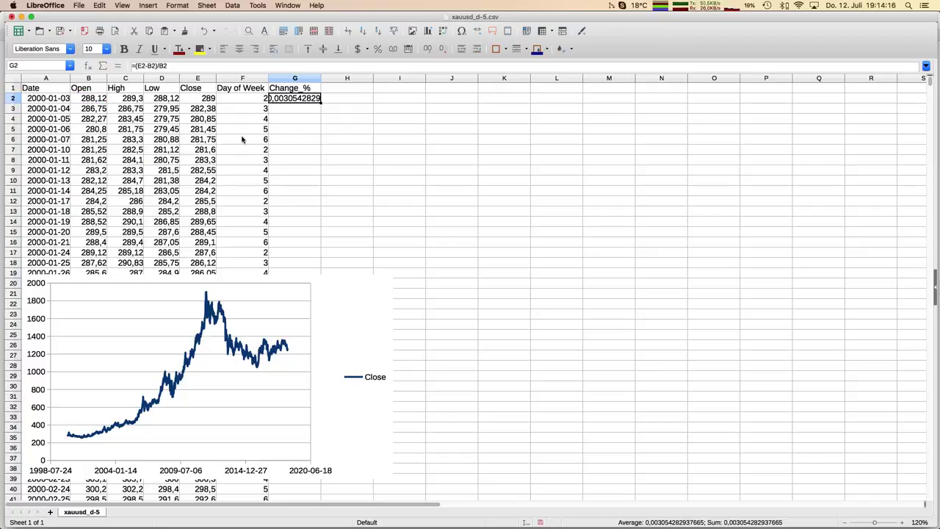
left_click(378, 48)
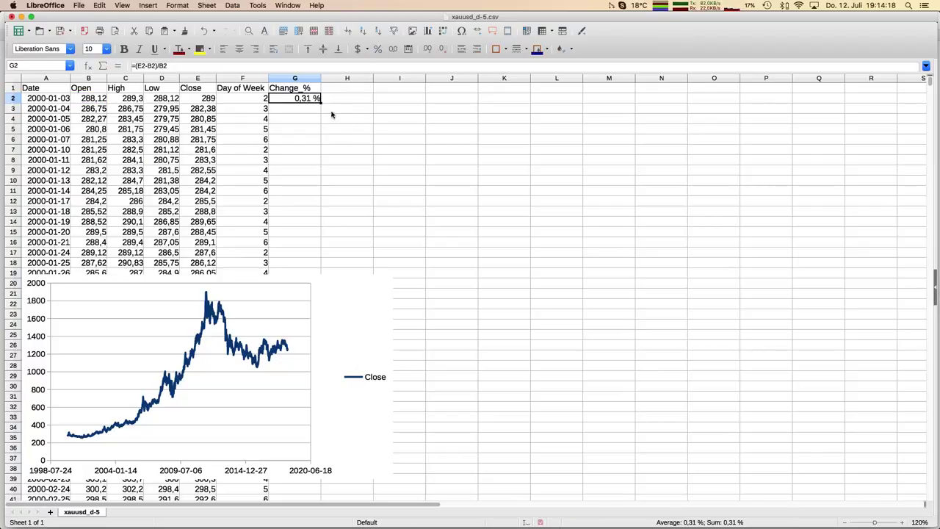
double_click(320, 103)
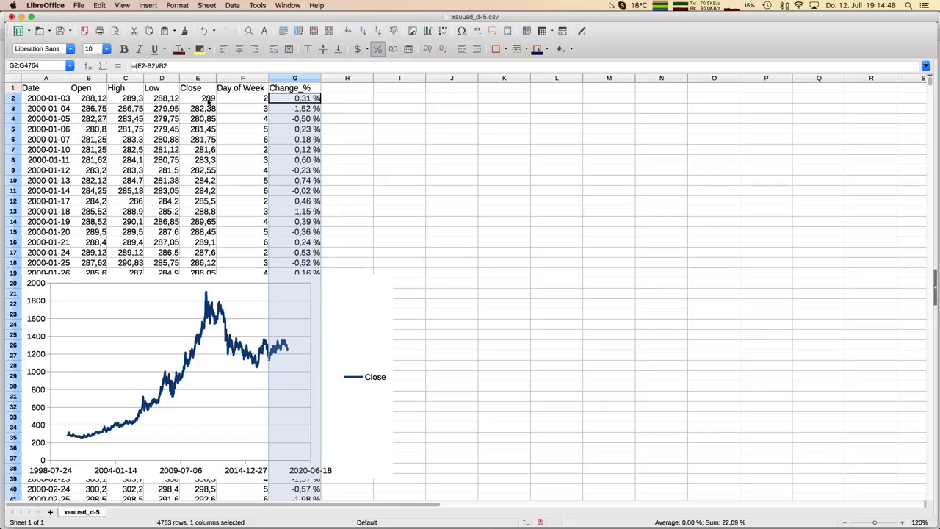
Enter the weekday numbers 2, 3, 4, 5 and 6 as column headers in cells H1 to L1
key("Up")
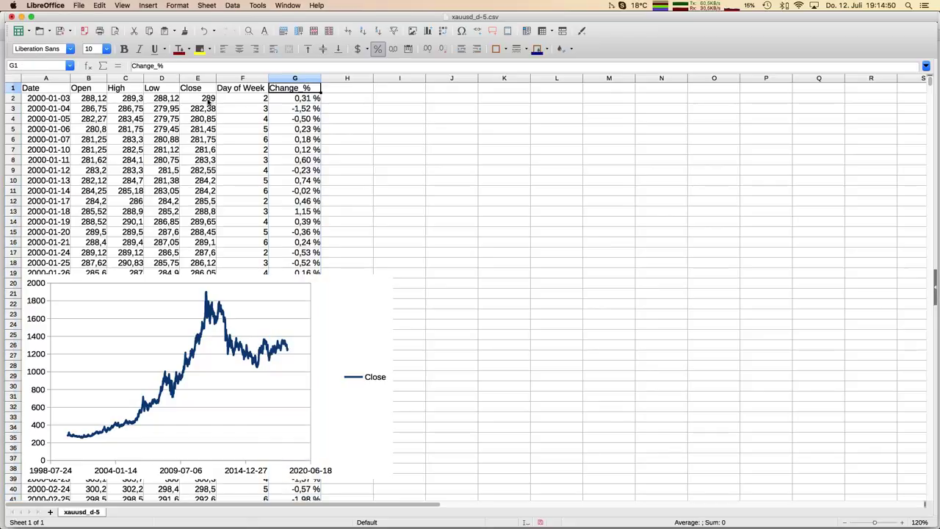
key("Right")
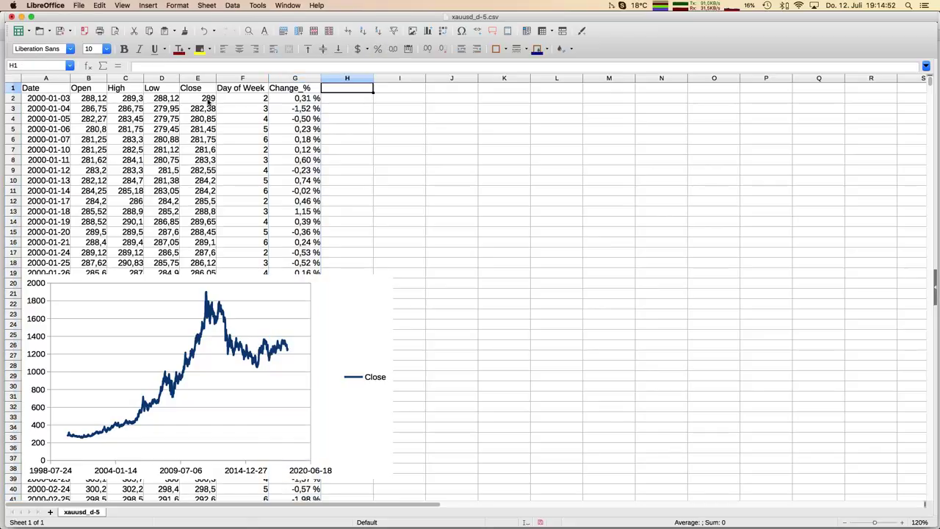
type("2")
key("Return")
key("Up")
key("Right")
type("3")
key("Return")
key("Up")
key("Right")
type("4")
key("Return")
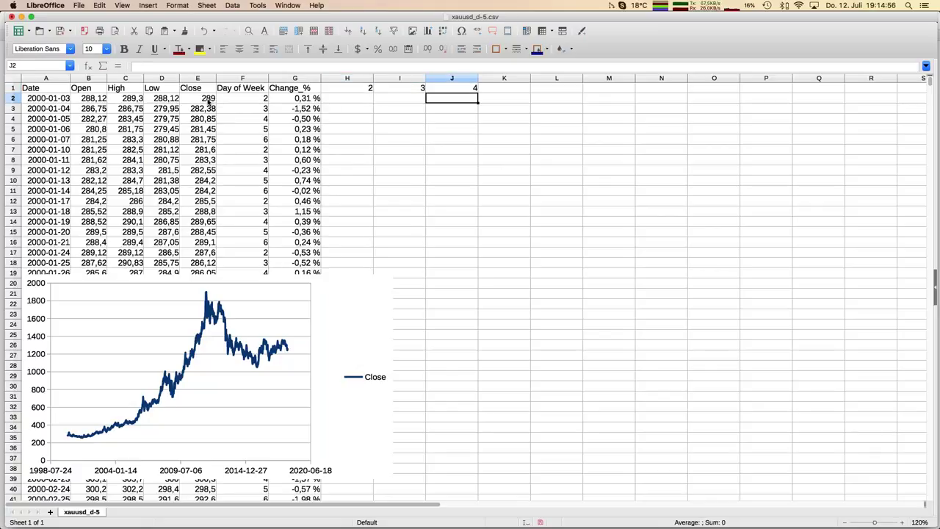
key("Up")
key("Right")
type("5")
key("Return")
key("Up")
key("Right")
type("6")
key("Return")
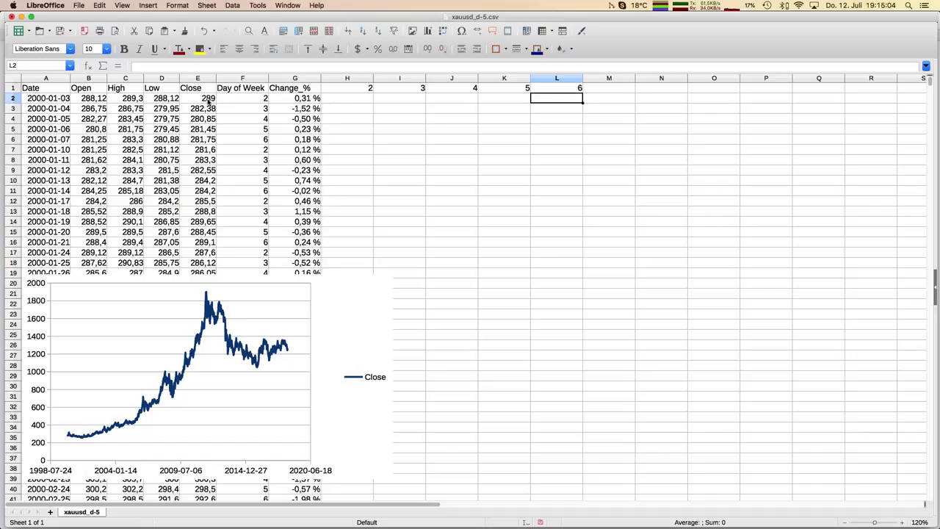
Write the formula =if(F2=H1;G2;0) in H2 to pick out the change for the header's weekday
left_click(355, 103)
type("=")
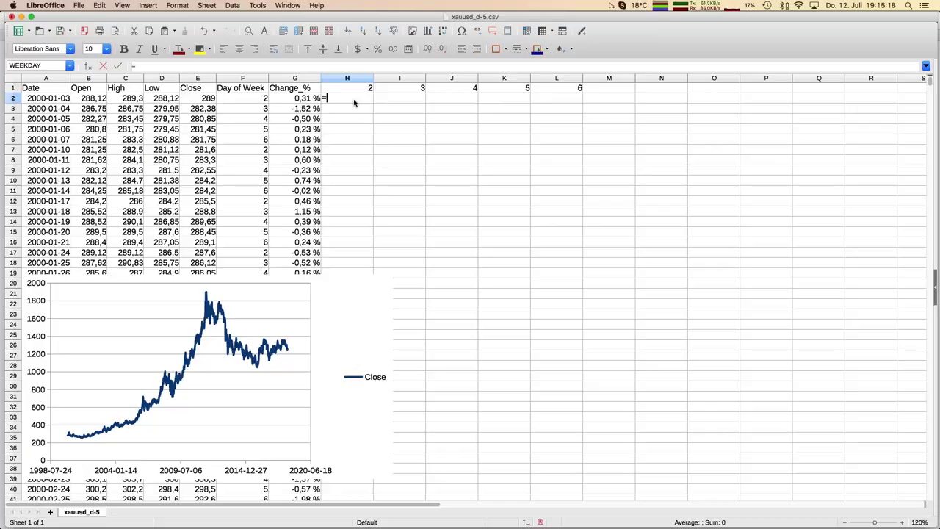
type("if(")
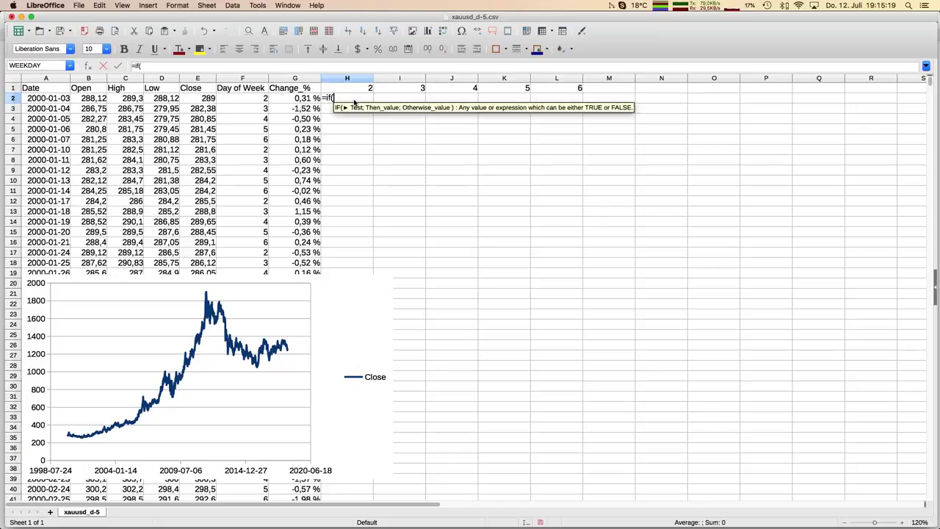
left_click(250, 103)
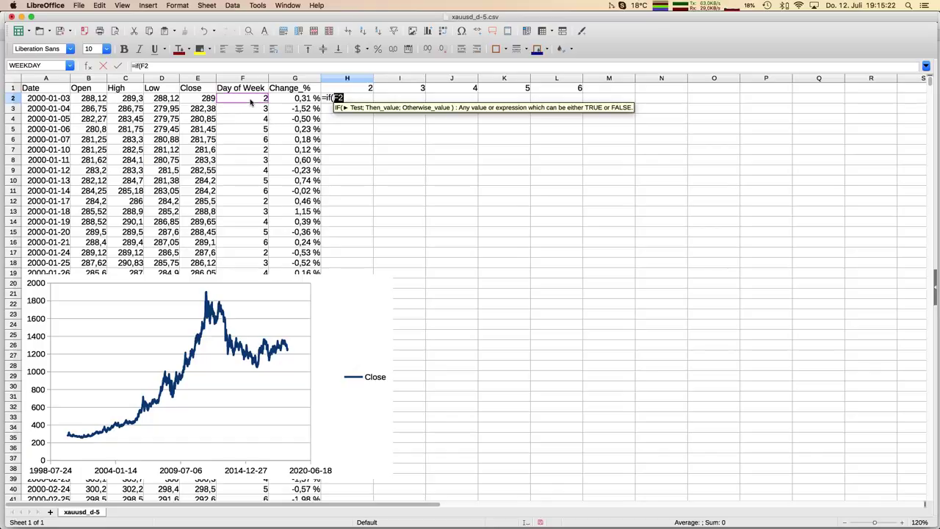
type("=")
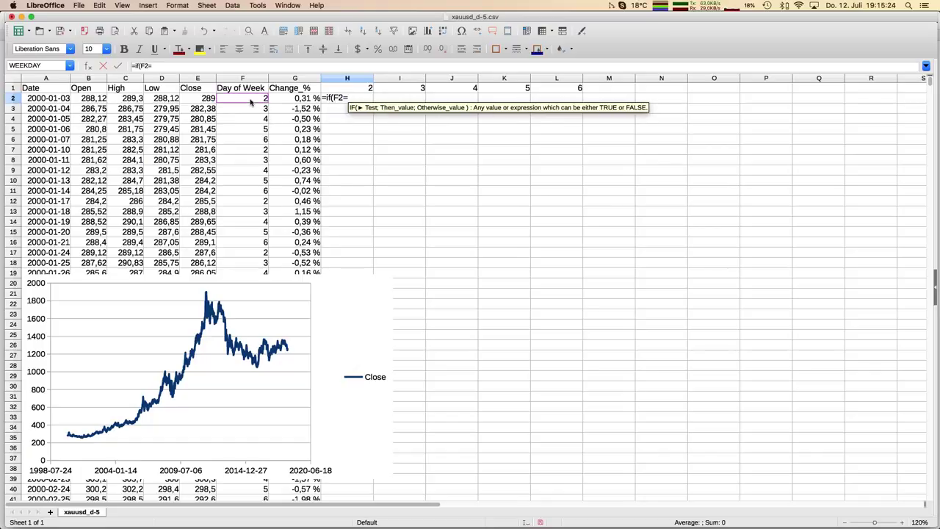
left_click(356, 88)
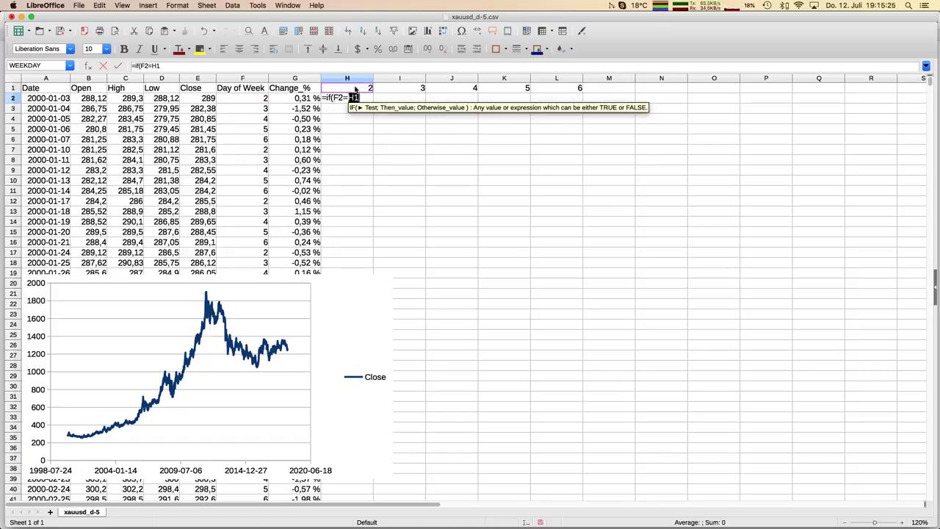
left_click(166, 66)
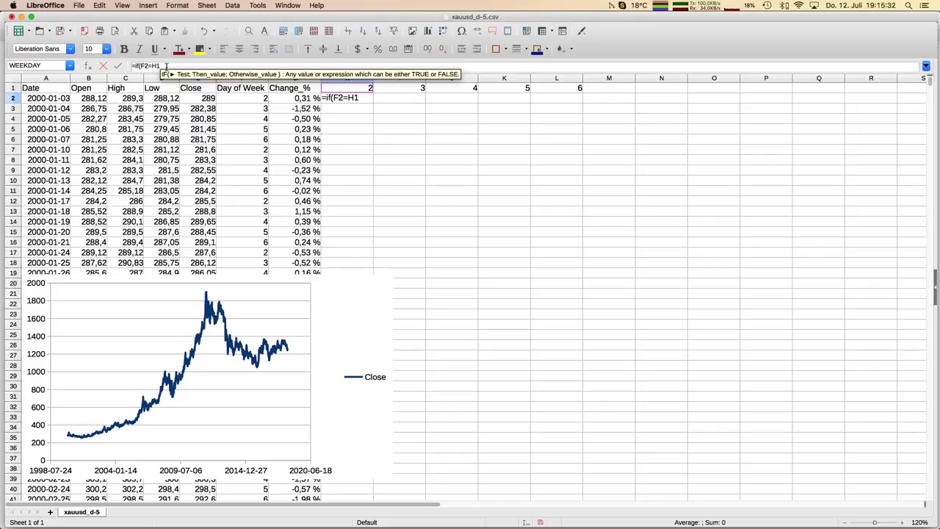
type(";")
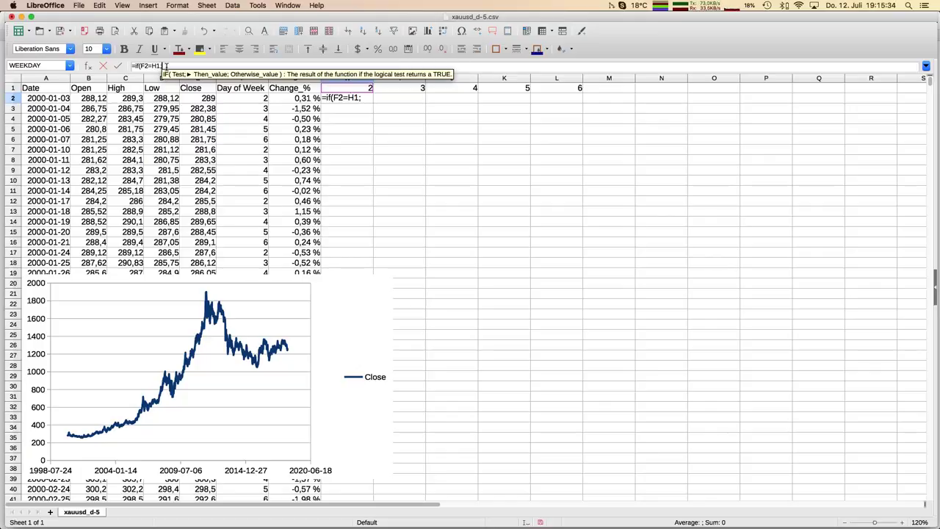
left_click(302, 103)
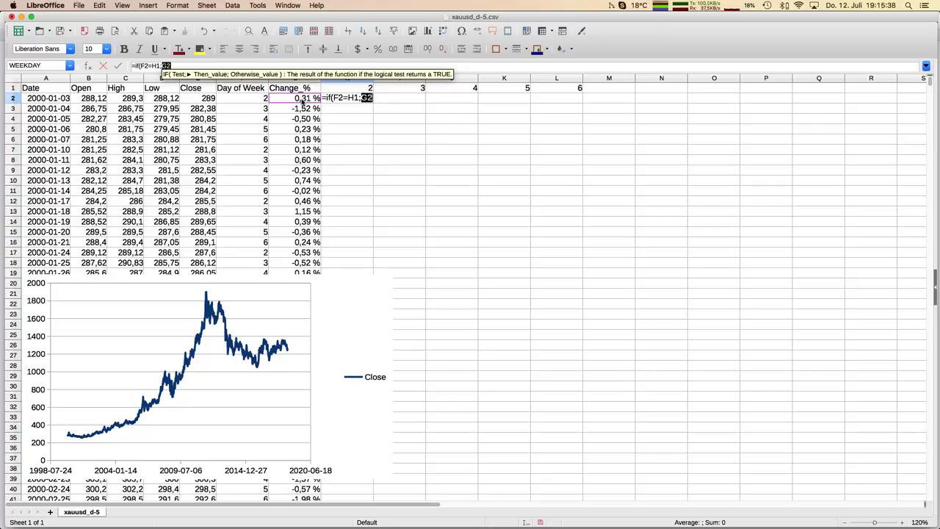
type(";")
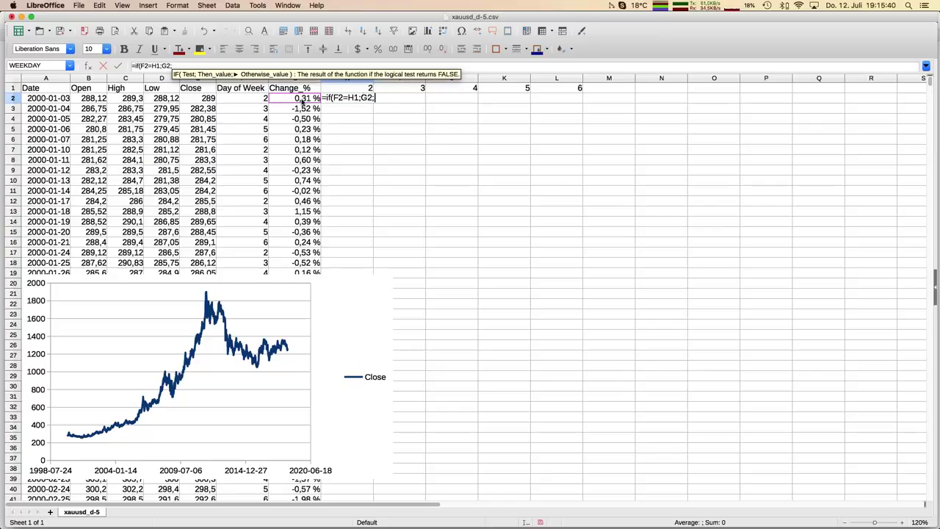
type("0")
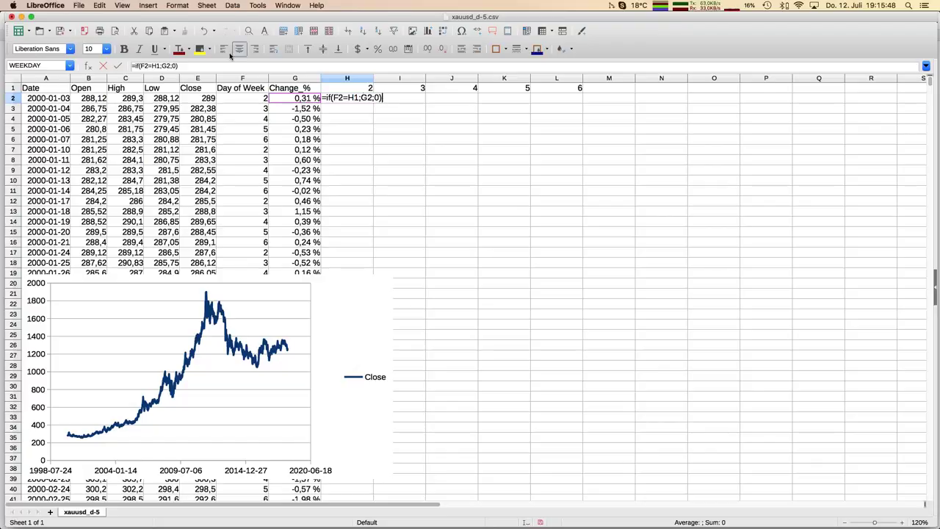
Anchor the references in the H2 formula so it reads =IF($F2=H$1;$G2;0)
left_click(144, 65)
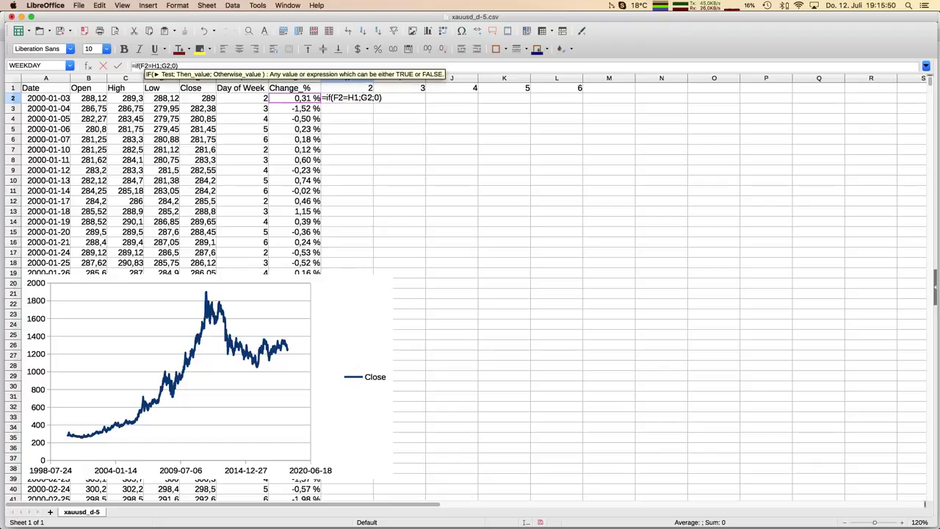
left_click(140, 65)
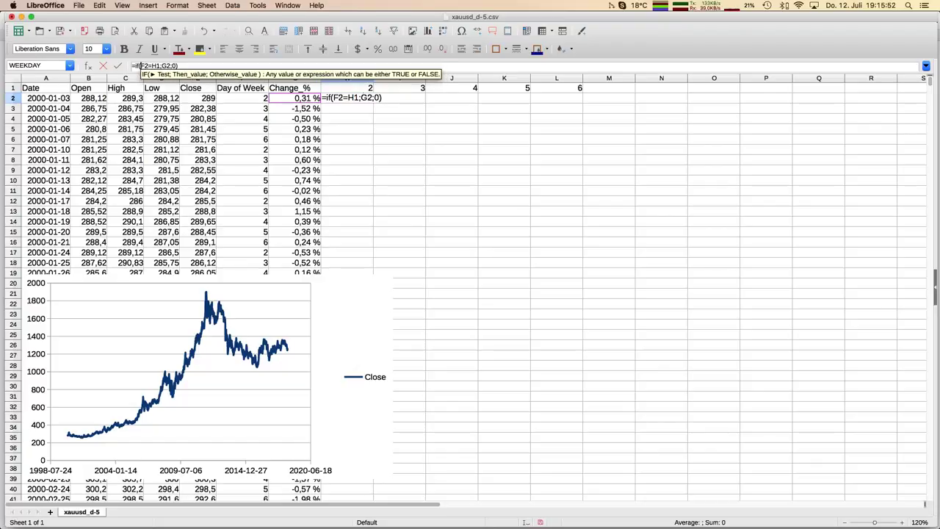
type("$")
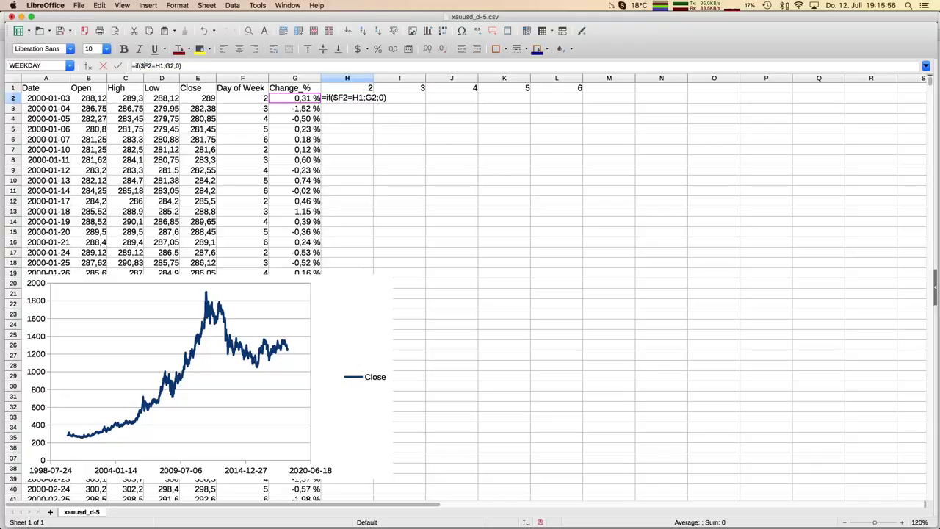
left_click(143, 66)
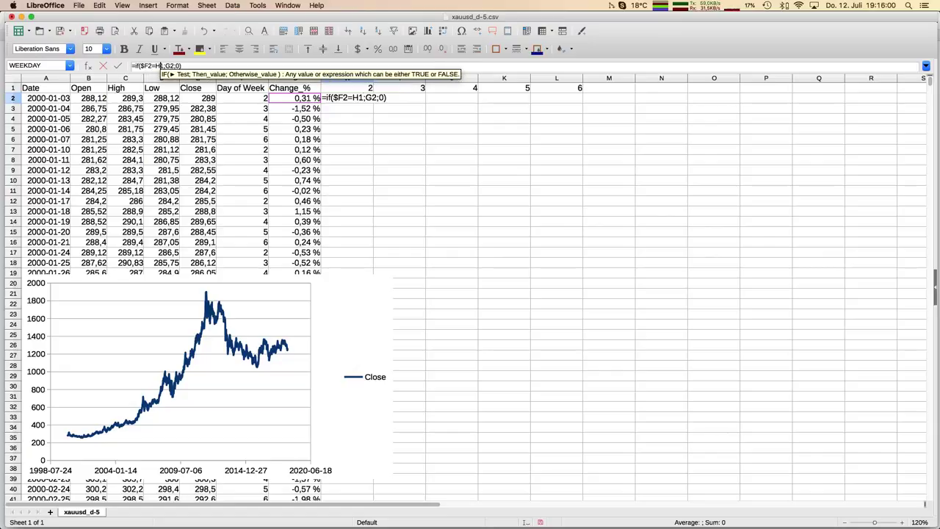
type("$")
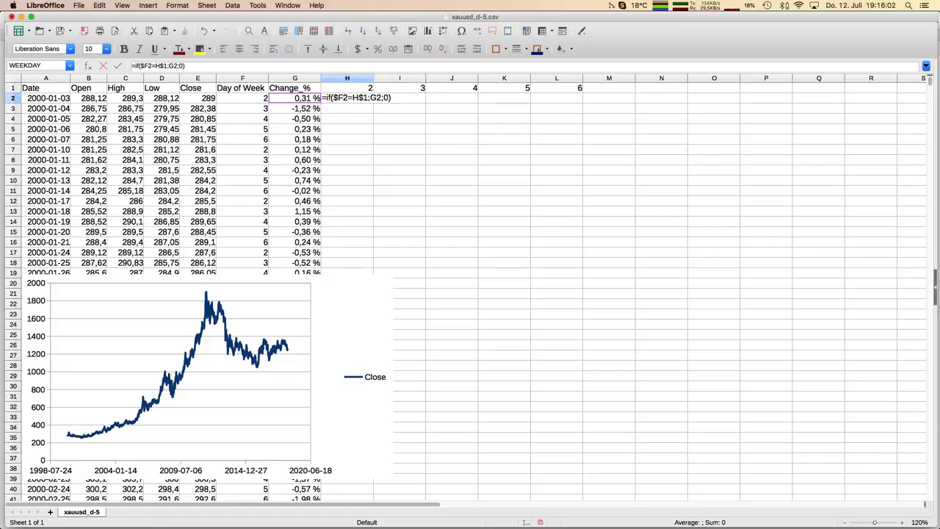
left_click(168, 65)
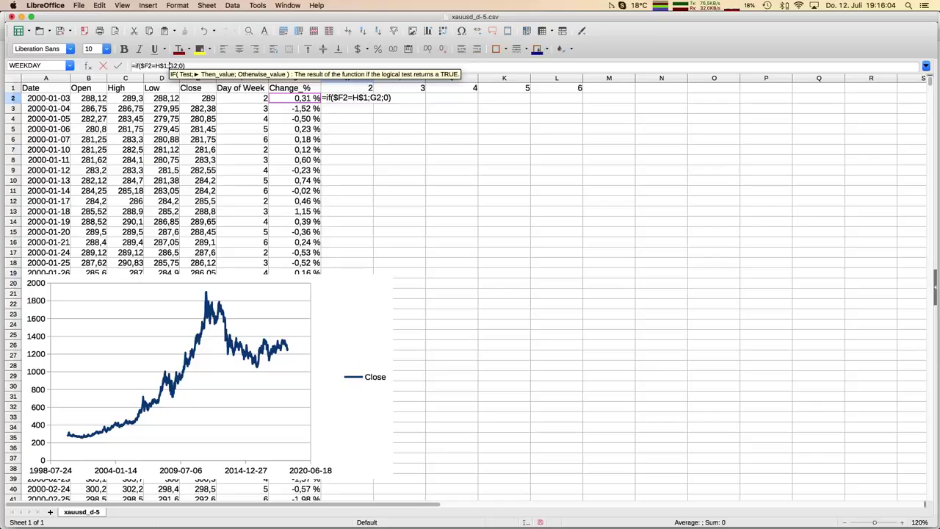
type("$")
key("Return")
Copy the formula from H2 across to I2:L2
key("Up")
key("super+c")
key("Right")
key("shift+Right")
key("shift+Right")
key("shift+Right")
key("super+v")
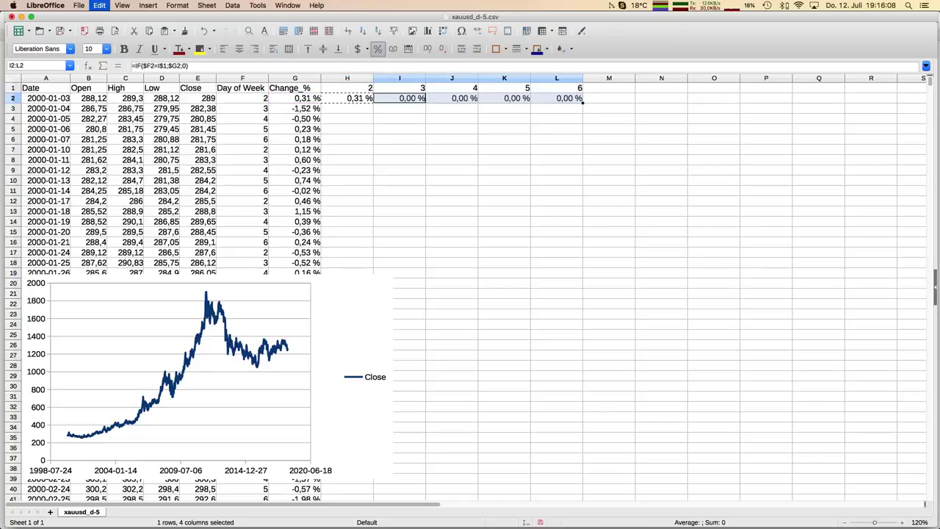
Fill the formulas in H2:L2 down for all data rows
key("Escape")
key("Left")
key("shift+Right")
key("shift+Right")
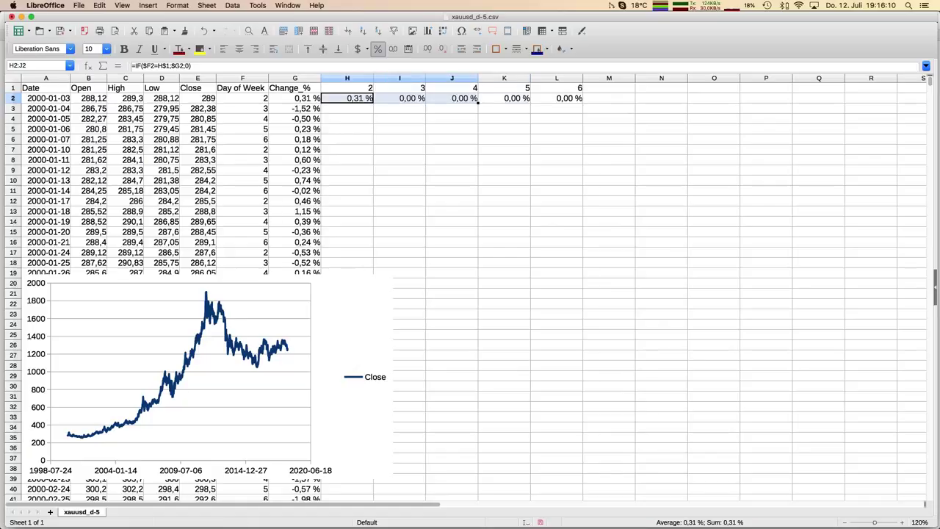
key("shift+Right")
key("shift+Right")
key("shift+Right")
key("shift+Left")
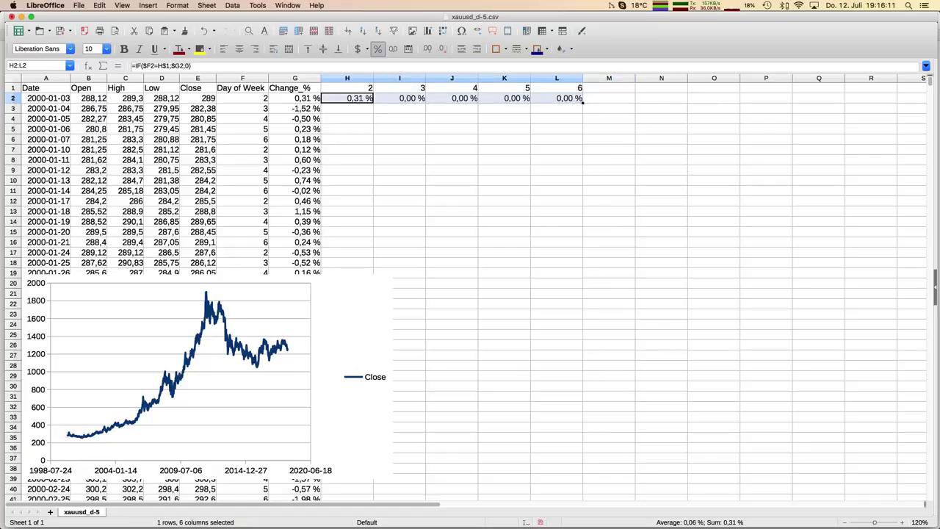
double_click(581, 103)
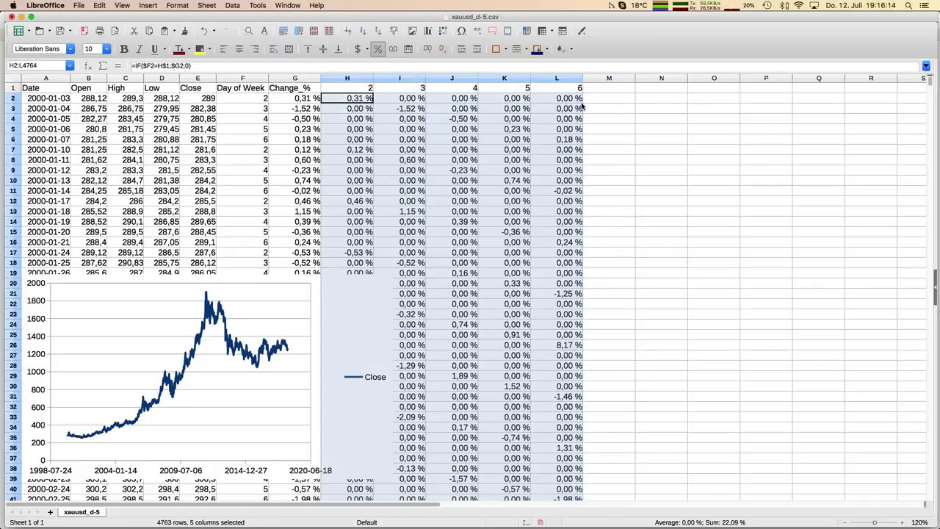
left_click(453, 160)
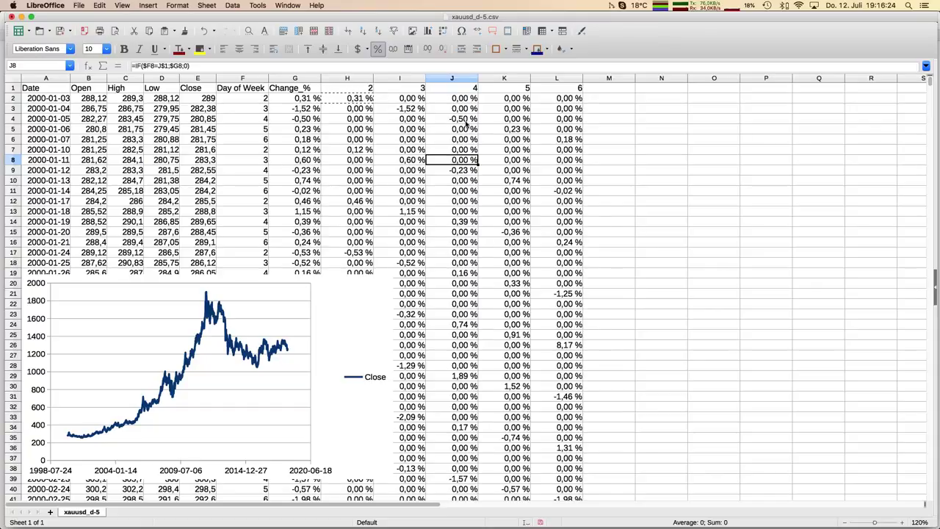
Copy the weekday number headers from H1:L1 to M1:Q1
left_click_drag(335, 88, 561, 92)
key("super+c")
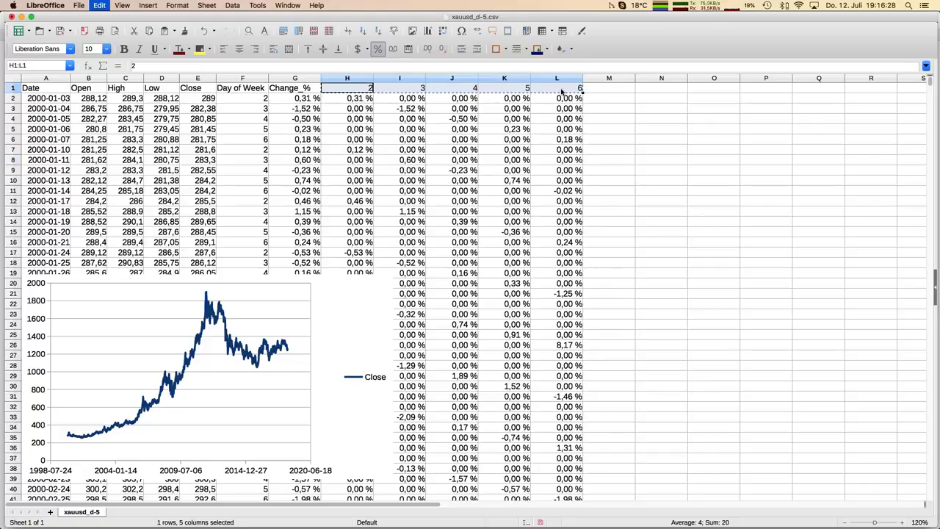
key("Right")
key("Right")
key("Right")
key("Right")
key("Right")
key("super+v")
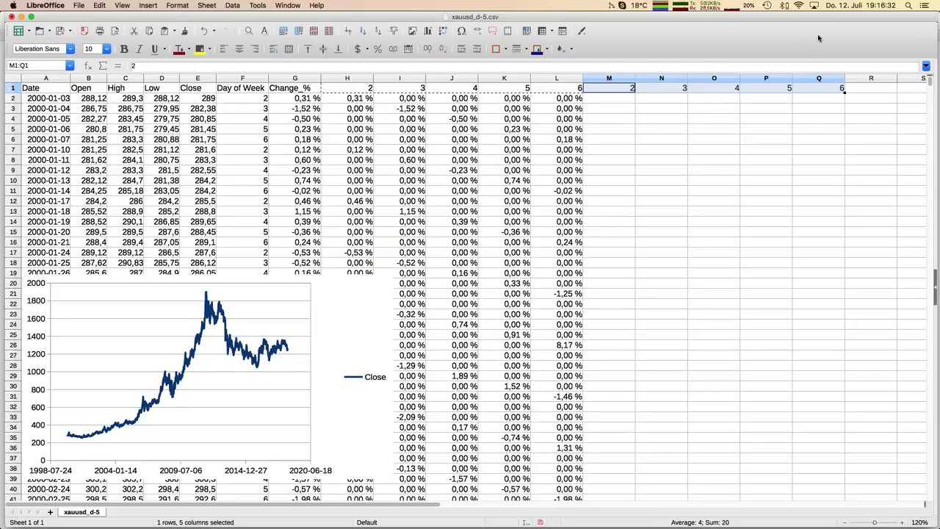
Enter the formula =H2 in cell M2 to take over the first value of the weekday 2 column
left_click(846, 522)
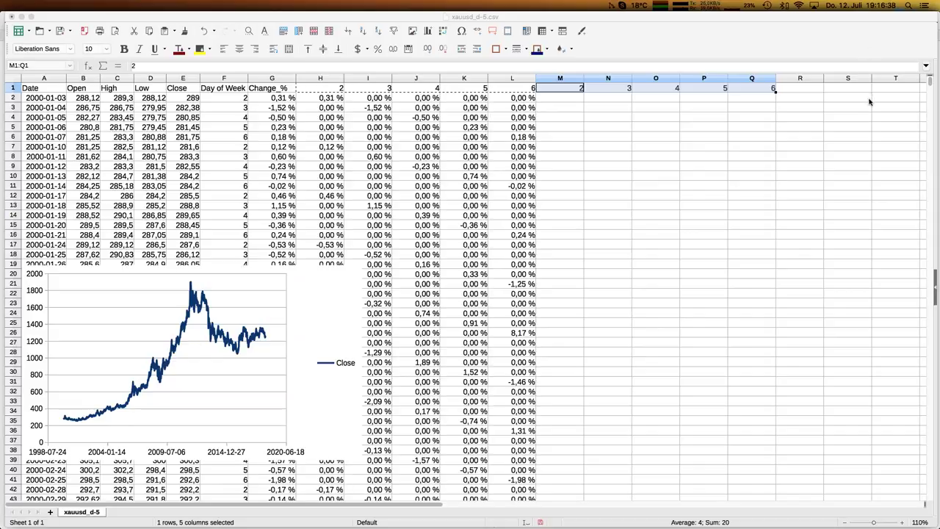
left_click(558, 101)
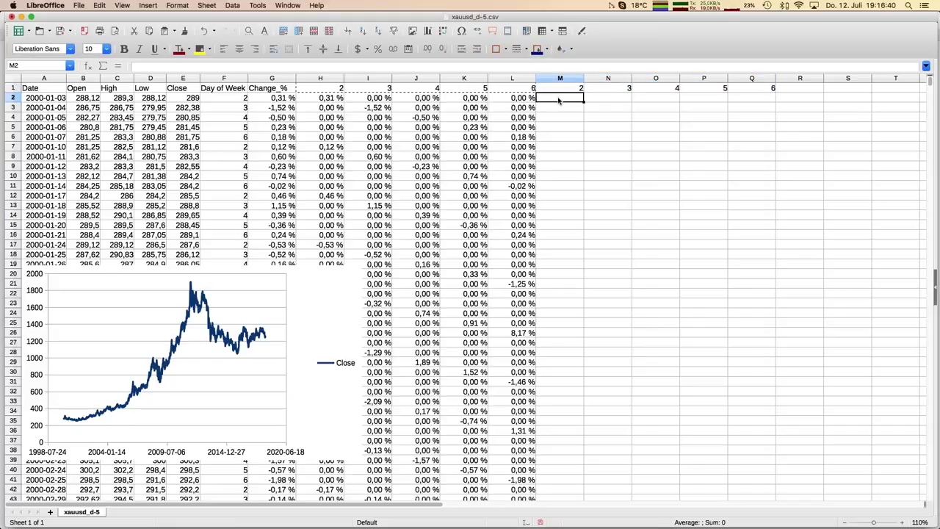
type("=")
left_click(330, 98)
key("Return")
Copy the reference formula from M2 across to N2:Q2
key("Right")
key("Up")
key("Left")
key("super+c")
key("Right")
key("shift+Right")
key("shift+Right")
key("shift+Right")
key("super+v")
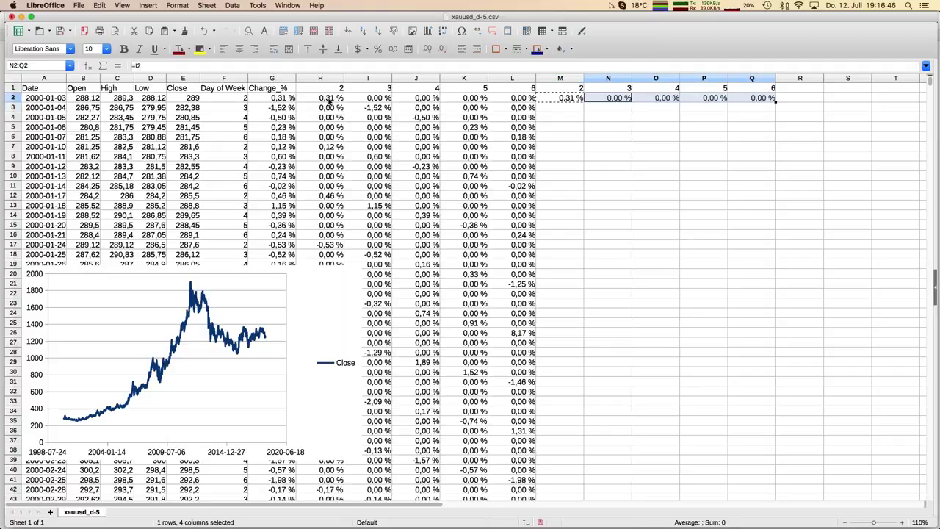
Enter the formula =H3+M2 in cell M3 to accumulate the weekday 2 changes
key("Left")
key("Down")
type("=")
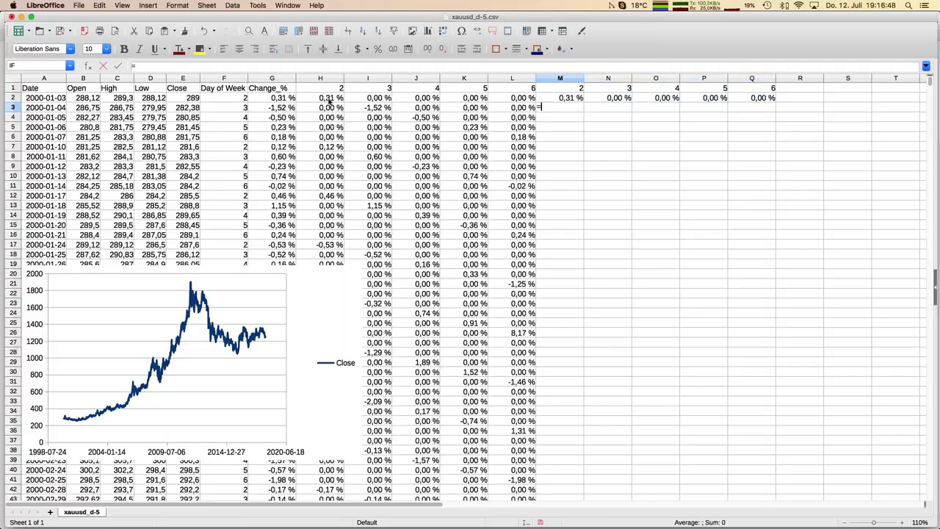
left_click(326, 111)
type("+")
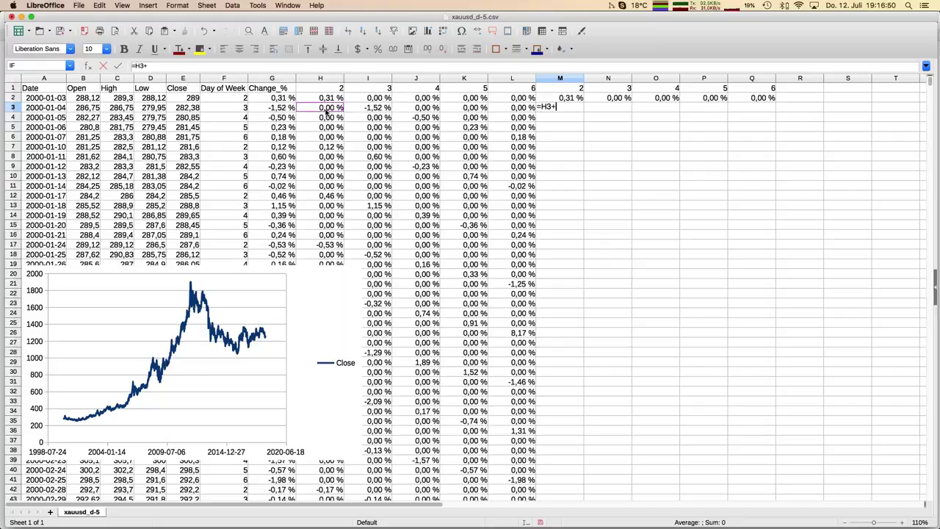
left_click(574, 100)
key("Return")
Copy the accumulation formula from M3 across to N3:Q3
key("Up")
key("super+c")
key("Right")
key("shift+Right")
key("shift+Right")
key("shift+Right")
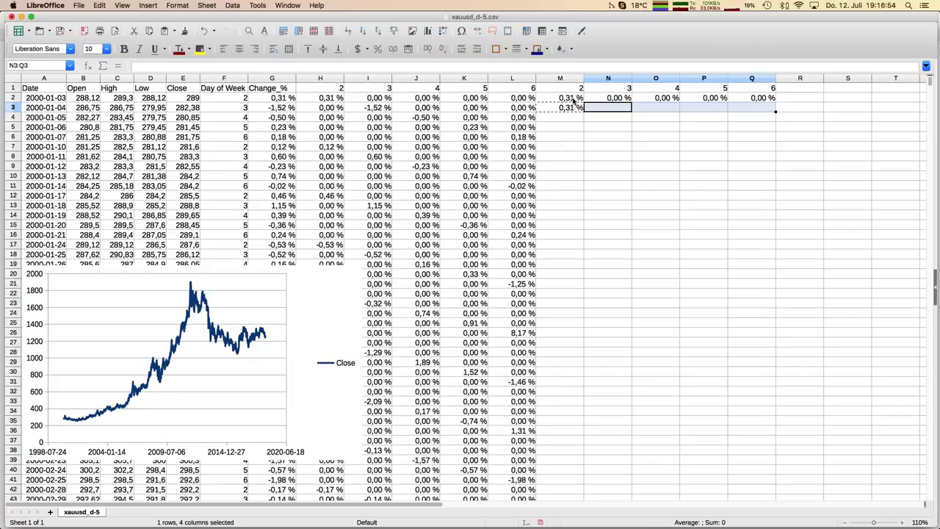
key("super+v")
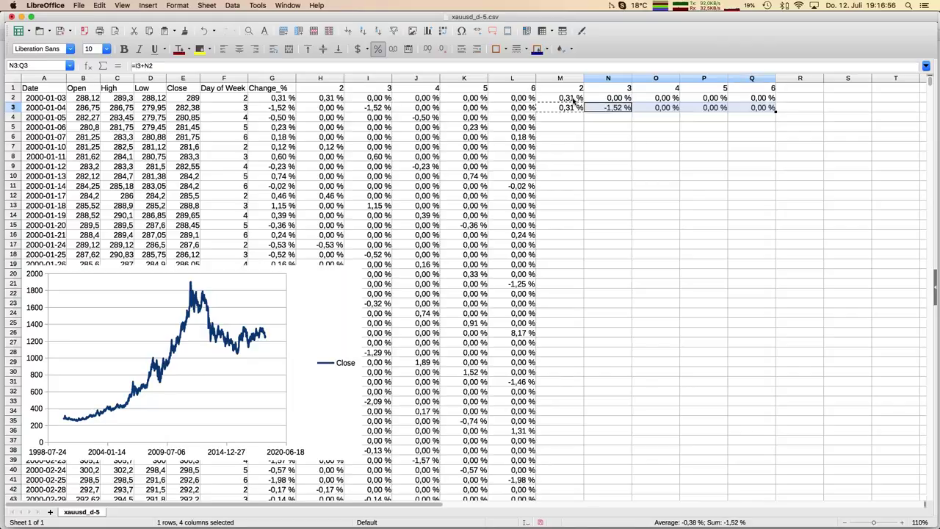
key("Right")
key("Right")
key("Right")
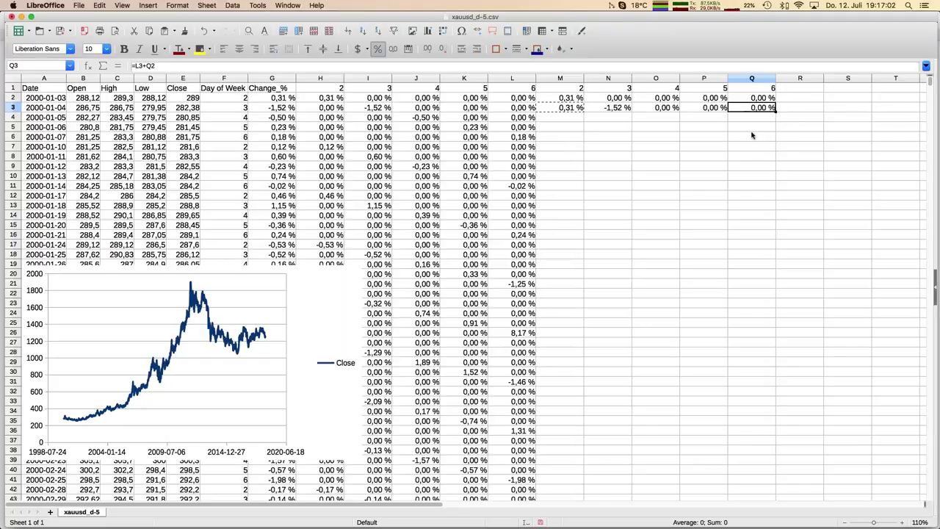
Fill the accumulation formulas in M3:Q3 down for all data rows
left_click(566, 107)
left_click(763, 108, "shift")
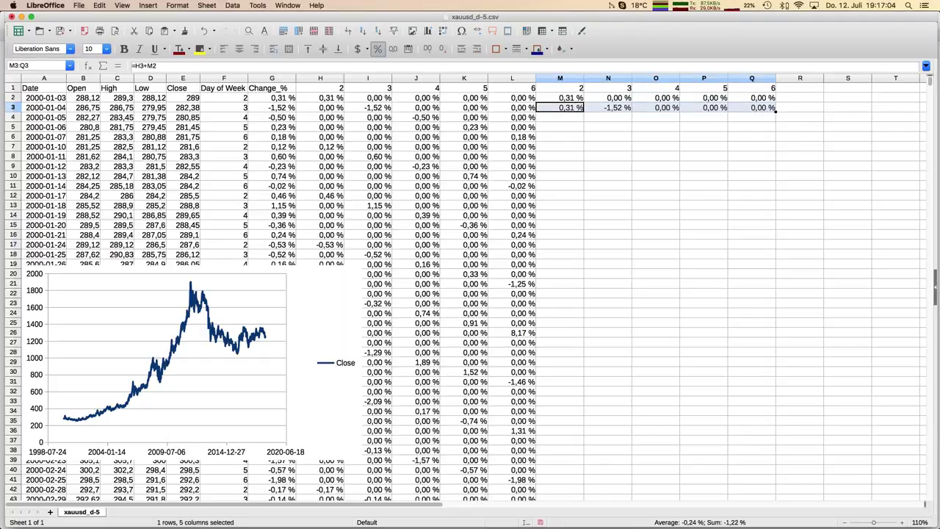
double_click(775, 113)
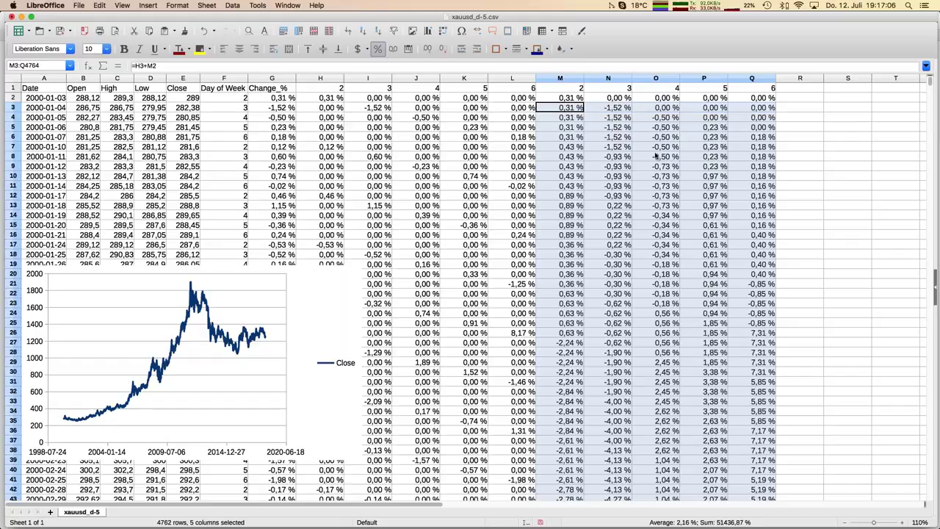
left_click(656, 156)
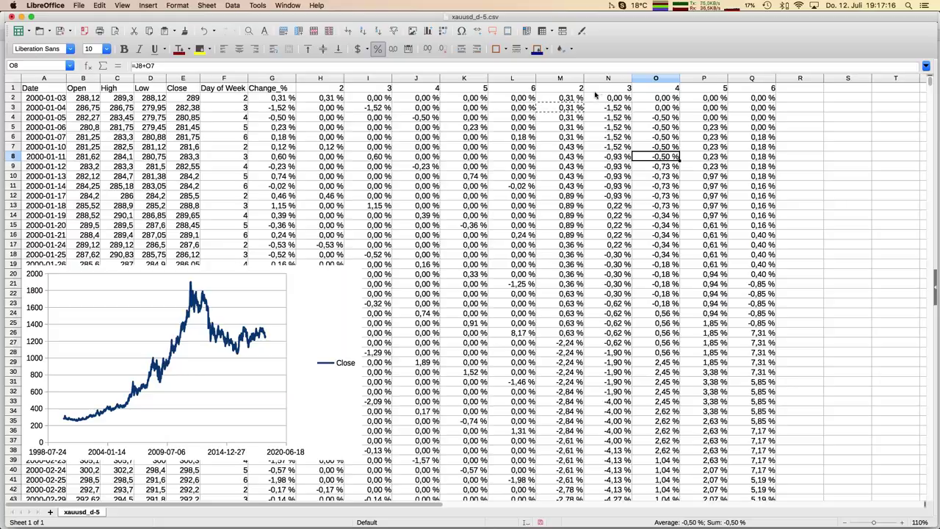
Create an XY (Scatter) chart with Lines Only from the Date column A and the accumulated columns M to Q
left_click_drag(559, 78, 745, 78)
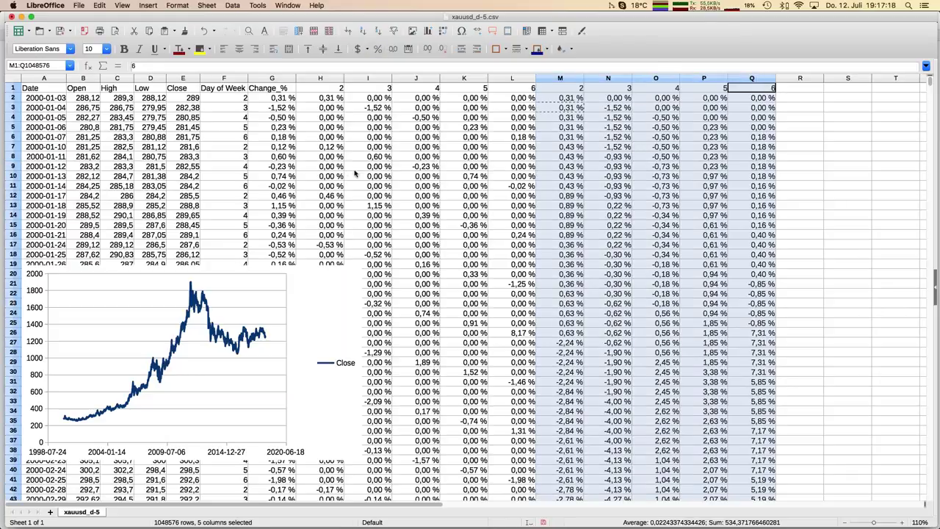
left_click(54, 79, "super")
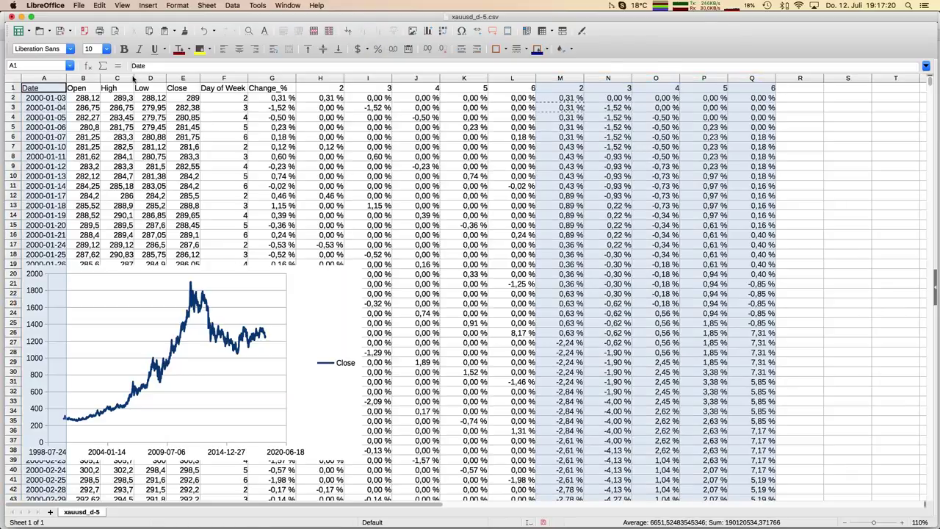
left_click(428, 34)
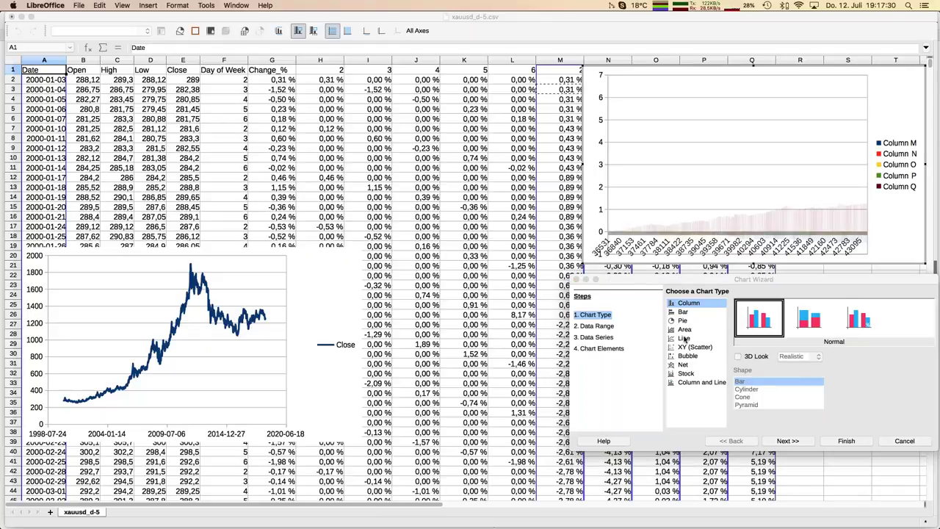
left_click(683, 338)
left_click(683, 347)
left_click(860, 323)
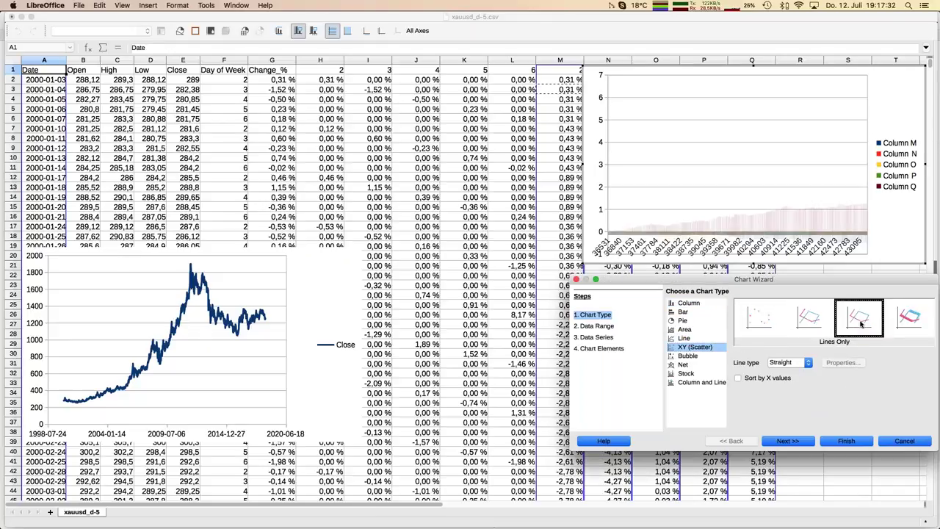
left_click(596, 326)
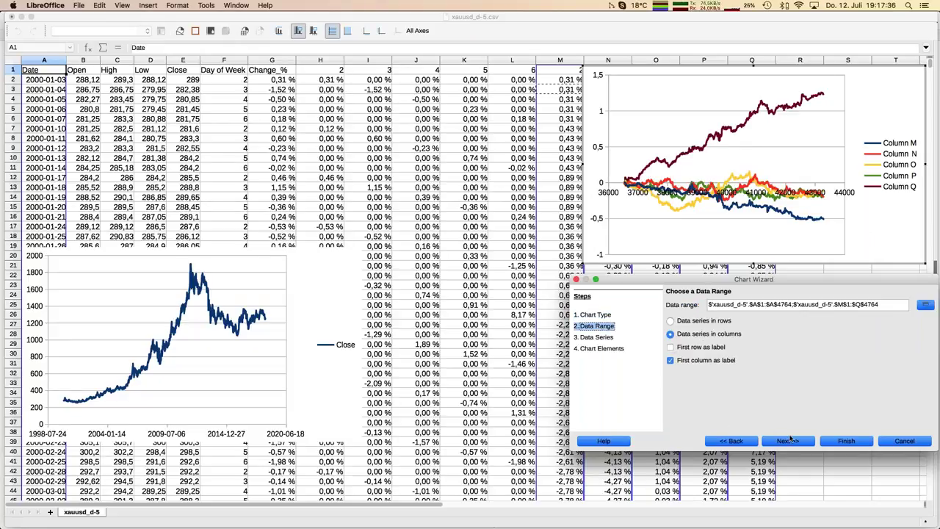
left_click(845, 441)
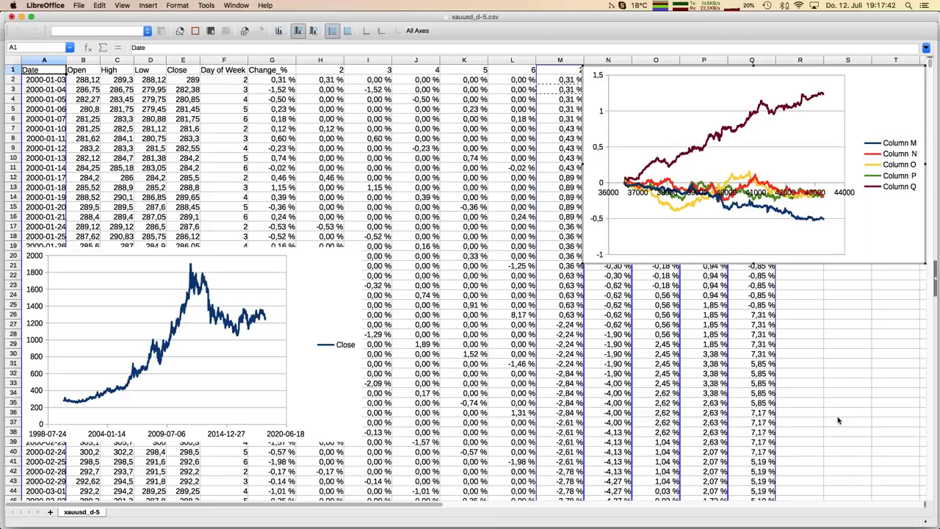
Finish editing the new weekday chart and move it beside the Close price chart
left_click(838, 420)
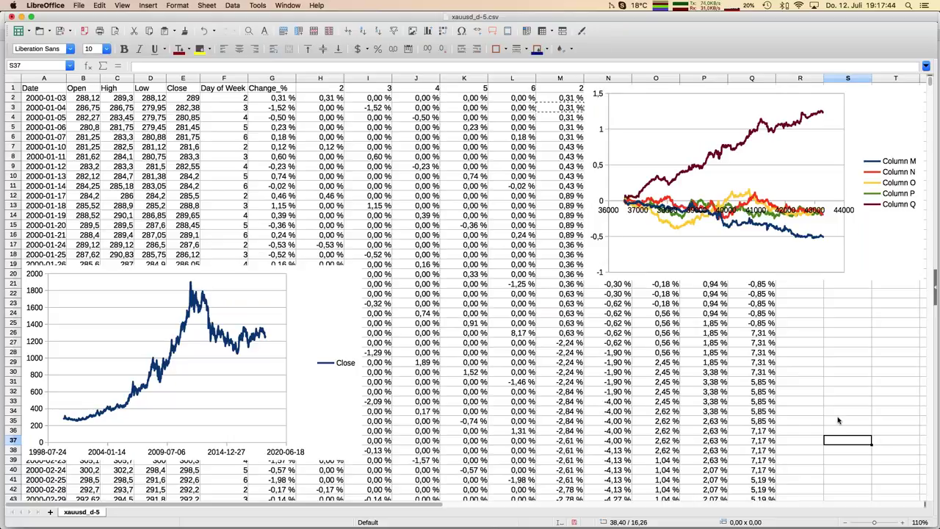
left_click(637, 94)
left_click_drag(612, 106, 407, 287)
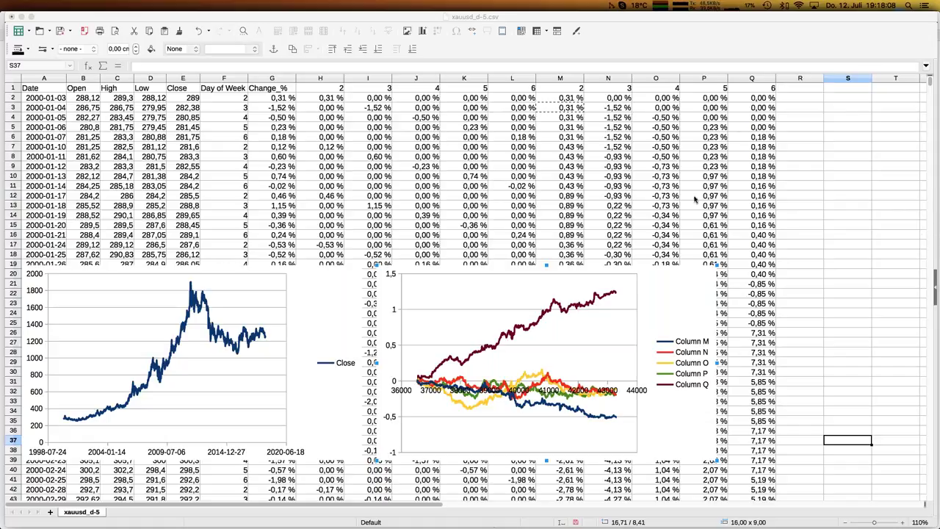
Open the weekday chart for editing and check its chart type settings, keeping XY (Scatter) with Lines Only
right_click(668, 296)
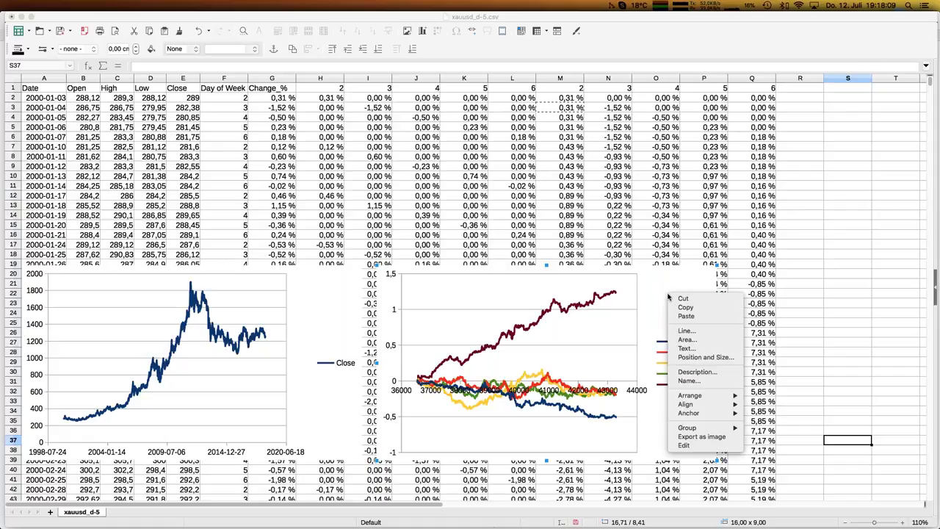
left_click(695, 444)
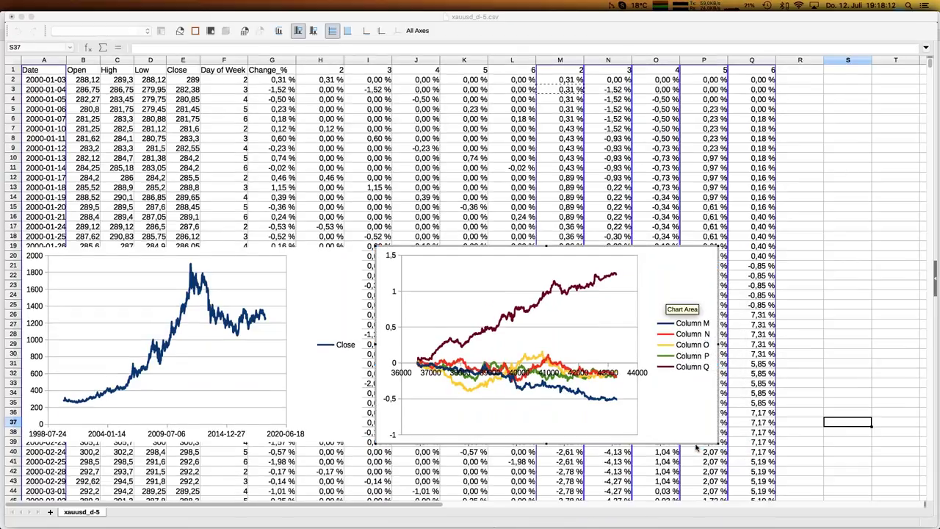
right_click(650, 285)
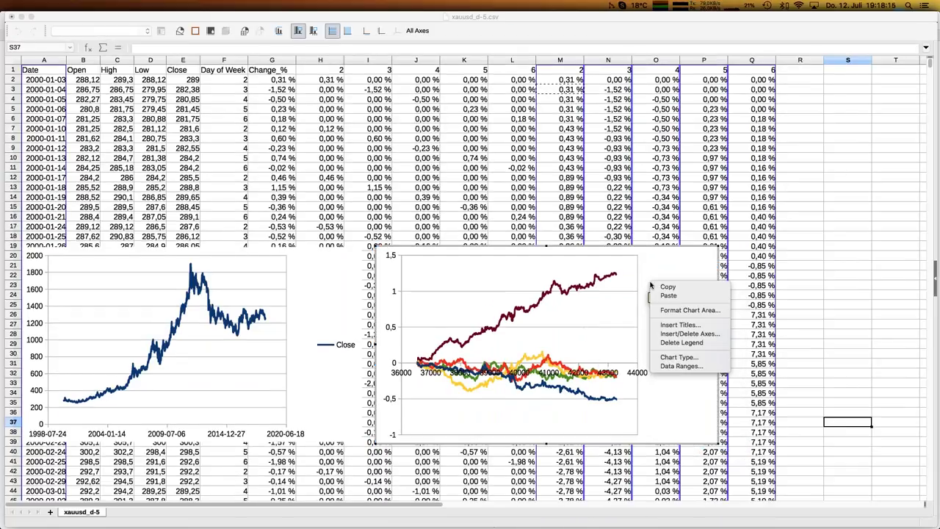
left_click(677, 357)
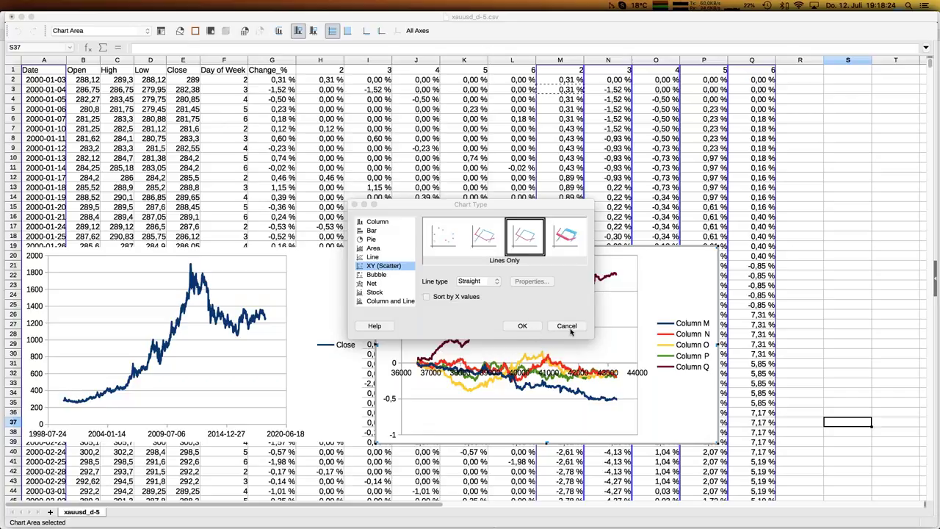
left_click(522, 326)
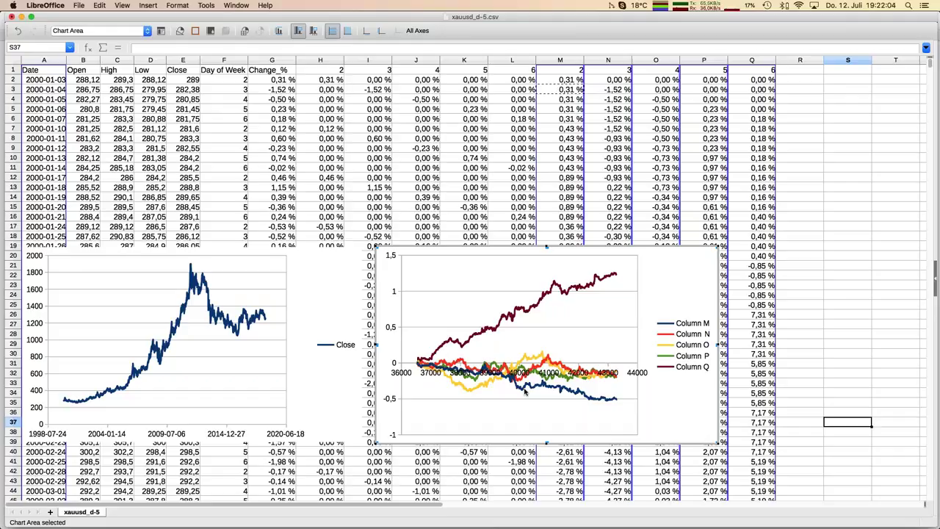
left_click(458, 237)
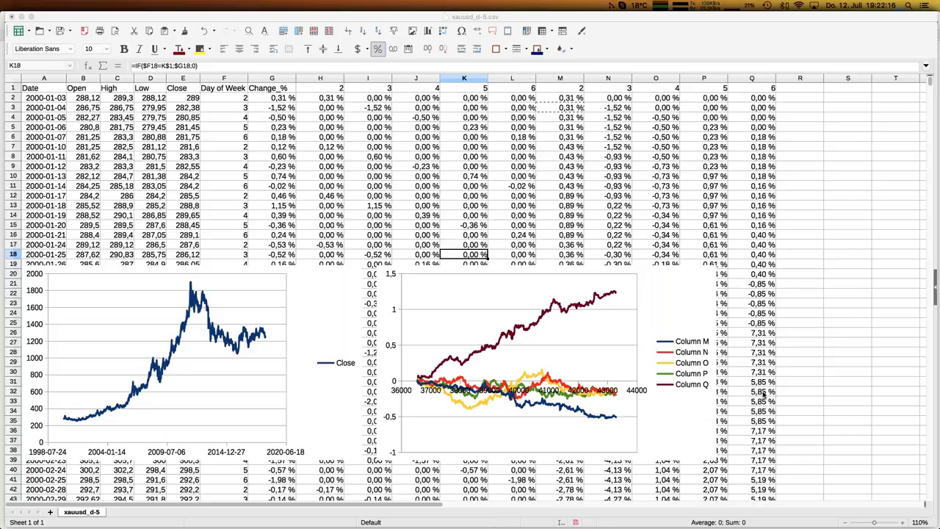
Switch to Safari and go to the symbol search at the head of the Stooq page
mouse_move(3, 166)
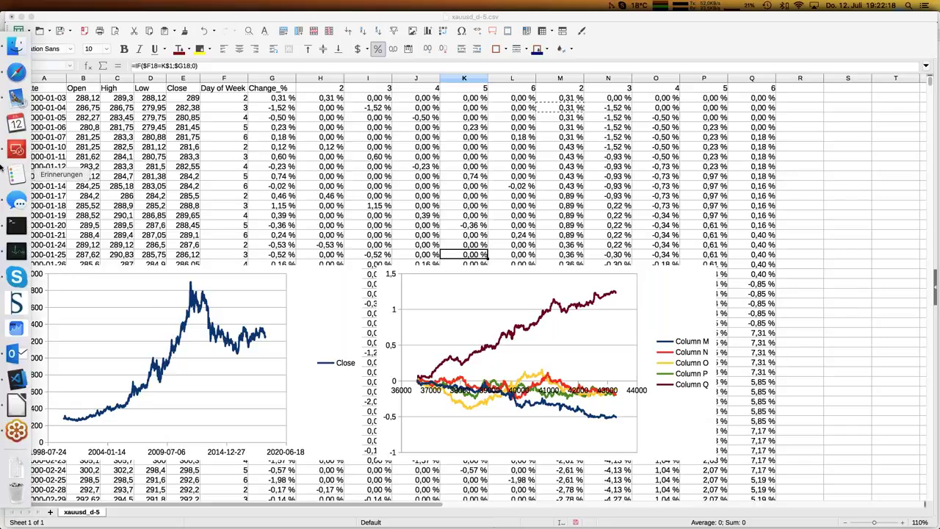
left_click(16, 71)
scroll(176, 185, "up", 10)
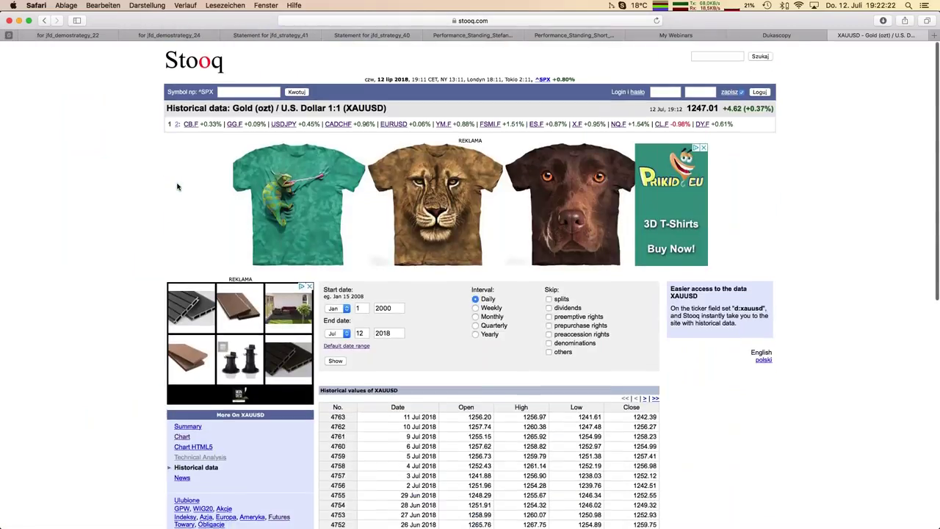
left_click(233, 85)
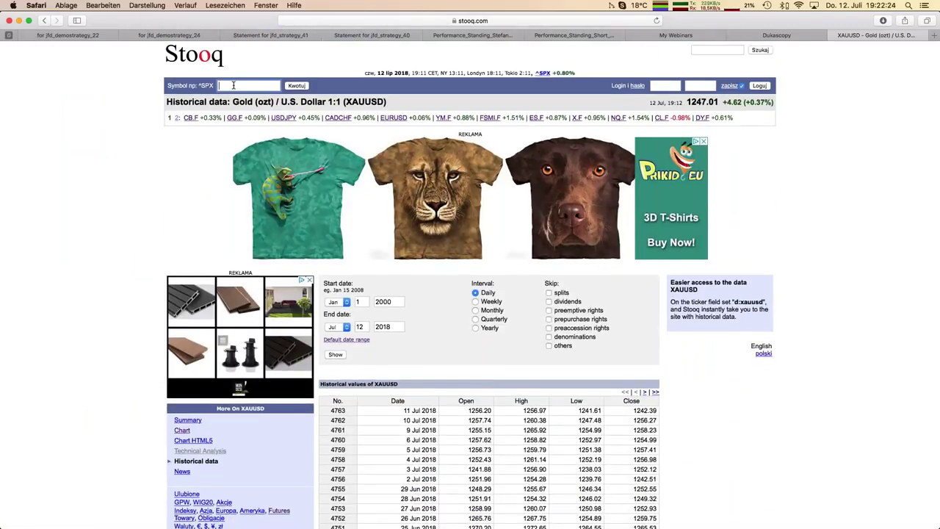
type("bb.f")
key("BackSpace")
key("BackSpace")
key("BackSpace")
key("BackSpace")
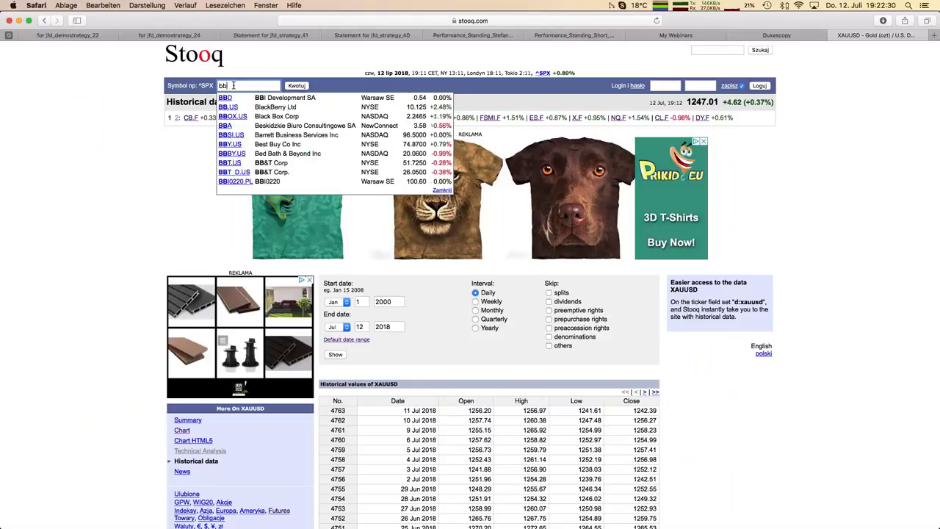
Search for the symbol gg and open the historical data of Euro Bund - Eurex (GG.F)
type("gg")
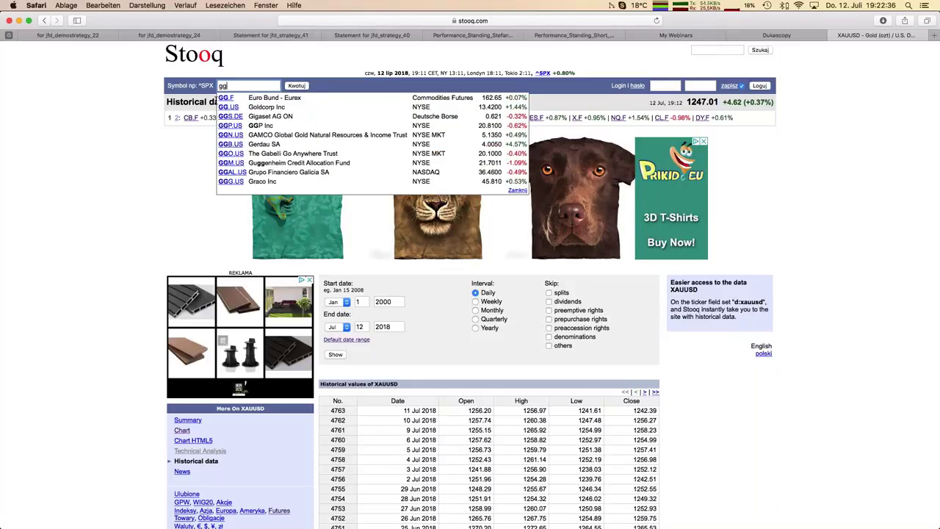
left_click(226, 98)
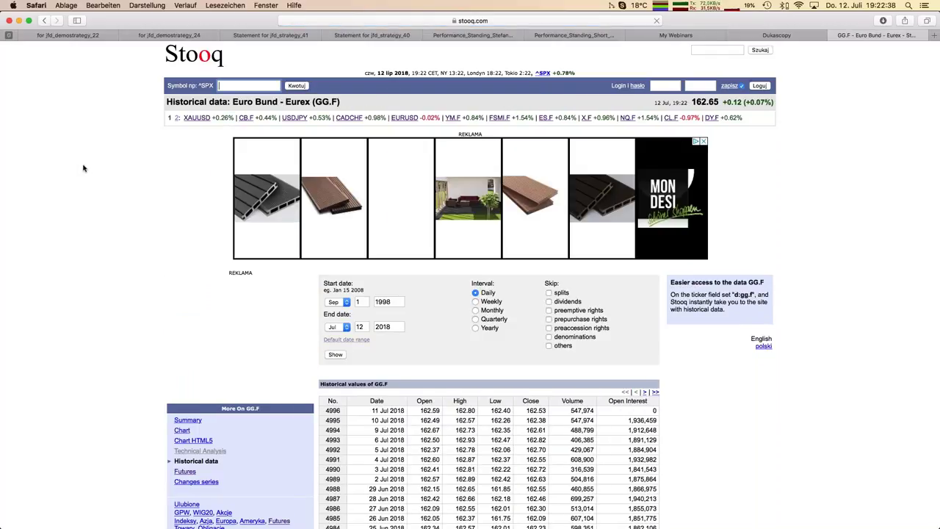
Show the daily Euro Bund data from Jan 1, 2000 and download it as a CSV file
double_click(397, 301)
type("2000")
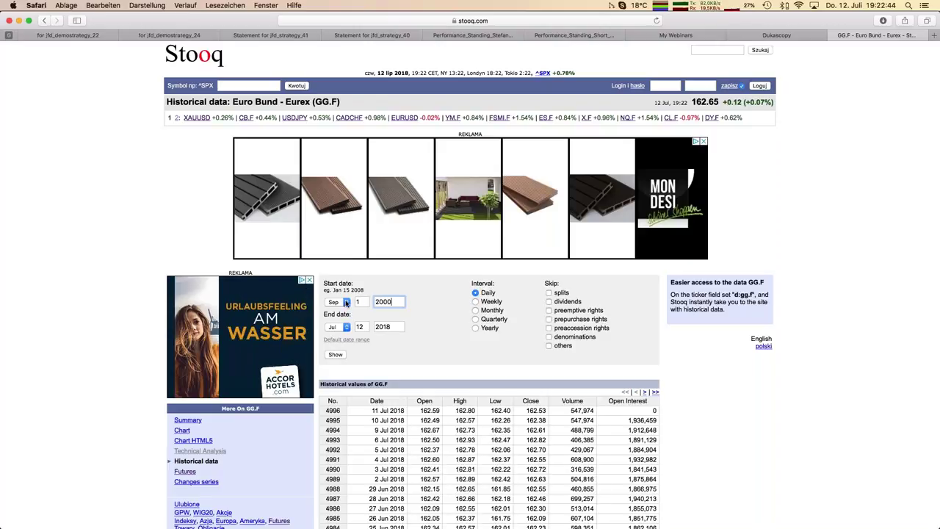
left_click(341, 302)
left_click(335, 242)
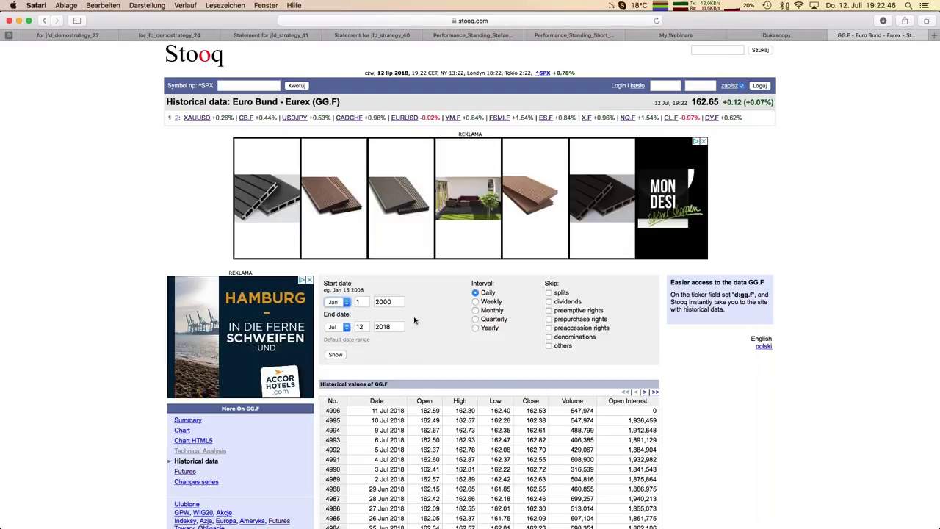
left_click(336, 355)
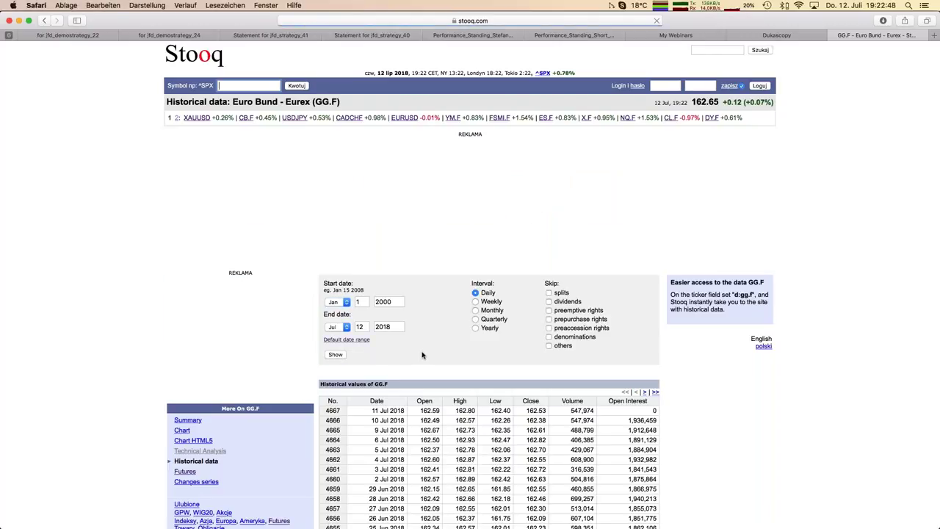
scroll(422, 355, "down", 10)
left_click(492, 409)
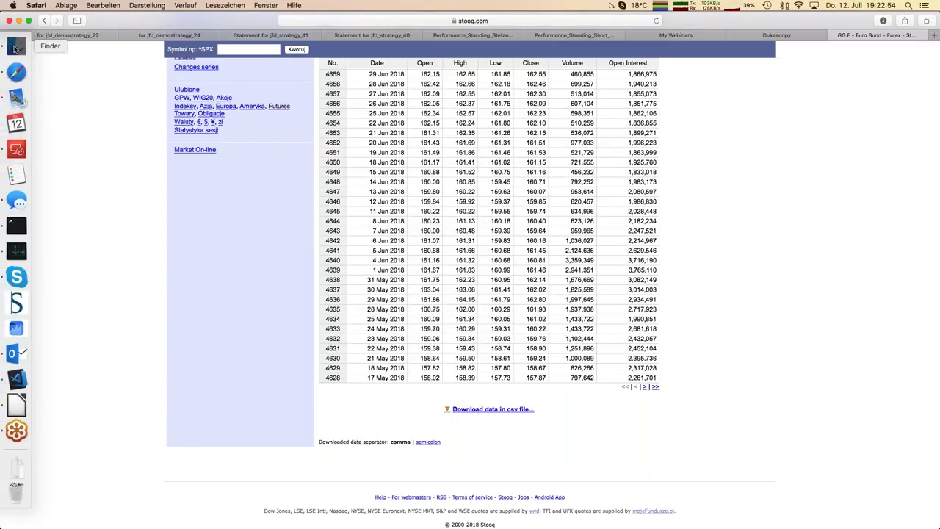
Switch to Finder and open gg_f_d-5.csv from the Downloads folder as a spreadsheet
left_click(11, 157)
double_click(147, 47)
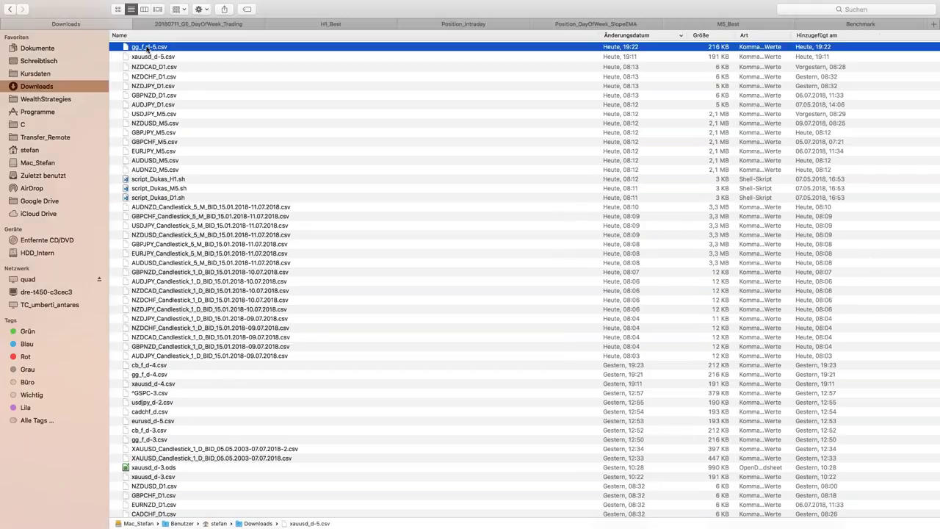
left_click(539, 409)
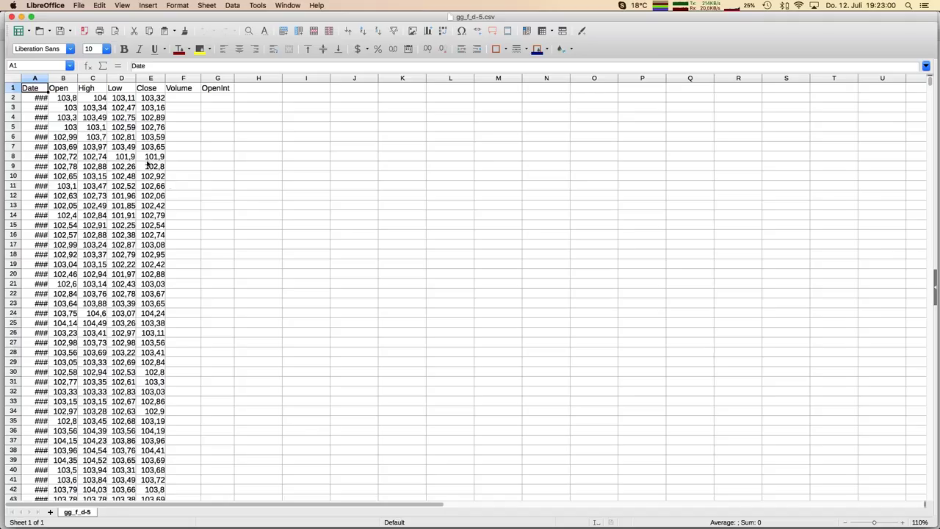
Copy the Date to Close columns of the Euro Bund data, range A1:E4668 including the header row
key("shift+Right")
key("shift+Right")
key("shift+Right")
key("shift+Right")
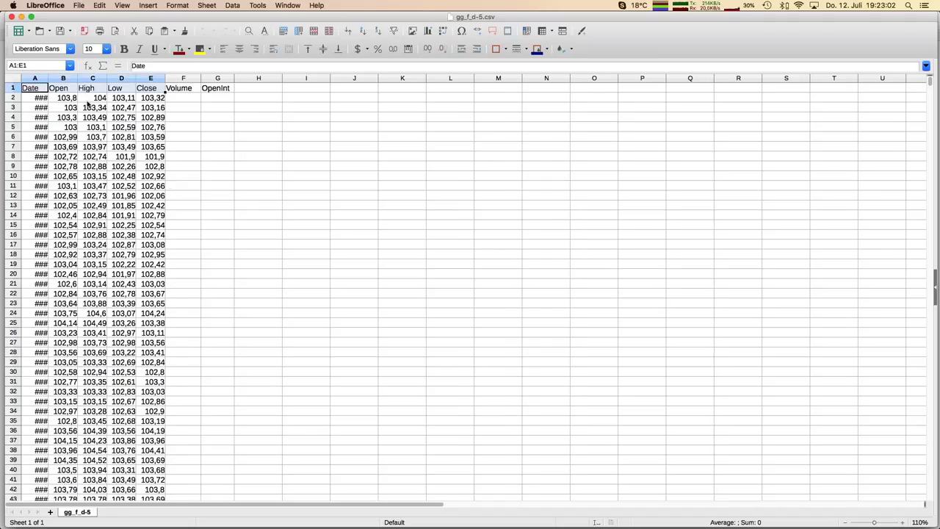
key("super+shift+Down")
key("super+c")
Switch to the xauusd_d-5.csv spreadsheet and paste the Euro Bund data over the gold prices starting at cell A1
key("super+grave")
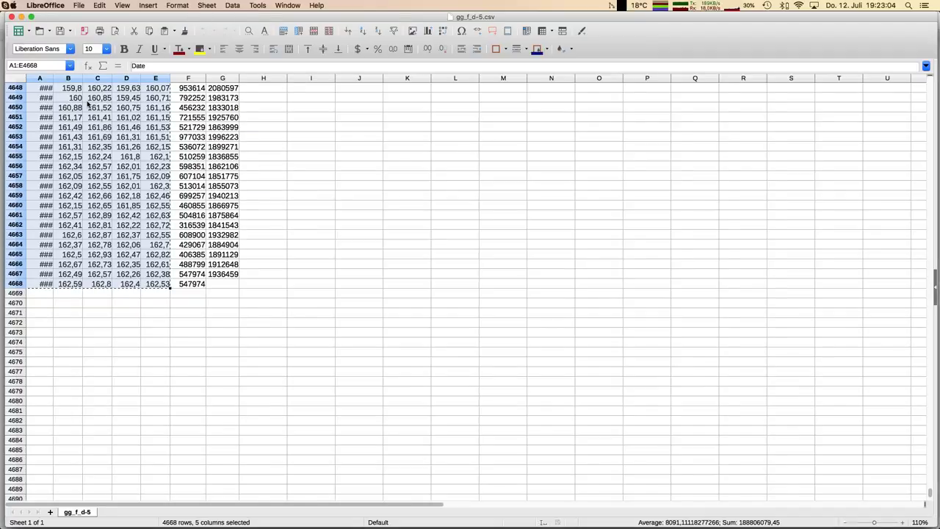
key("super+Left")
key("super+Up")
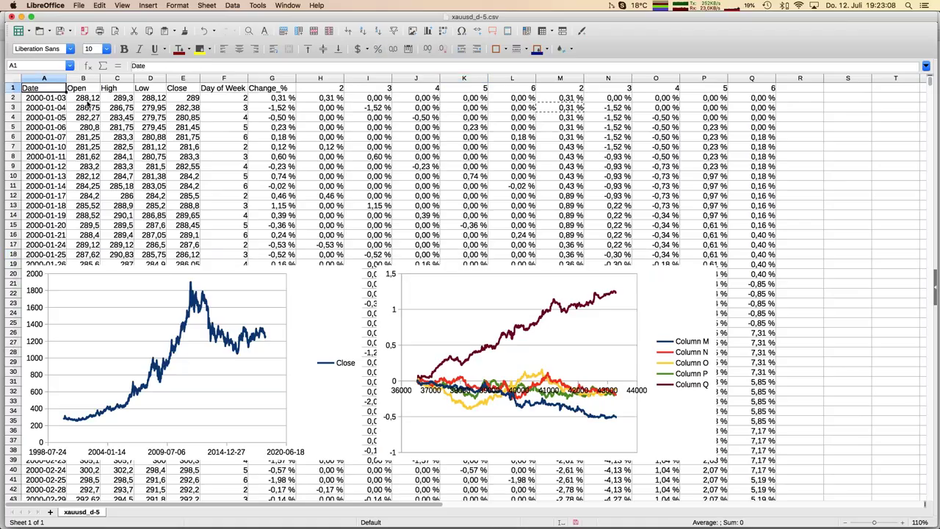
key("super+v")
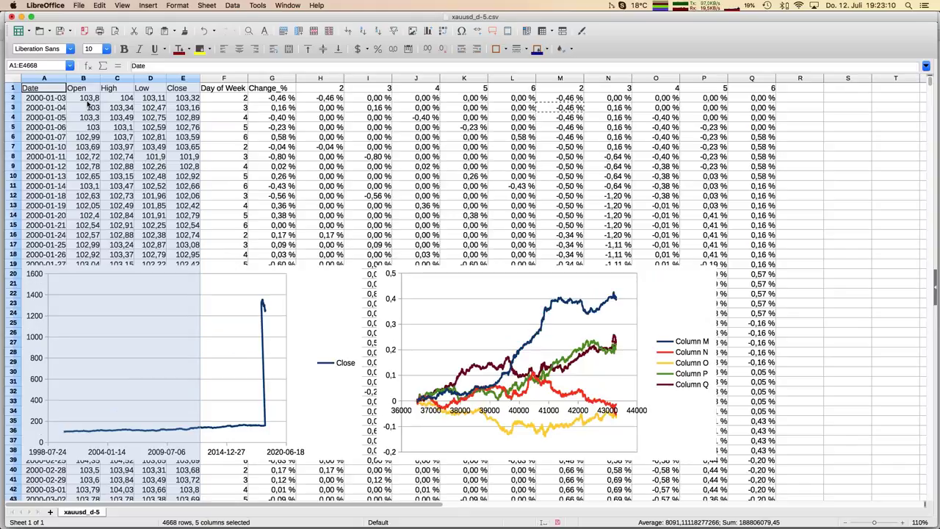
key("Down")
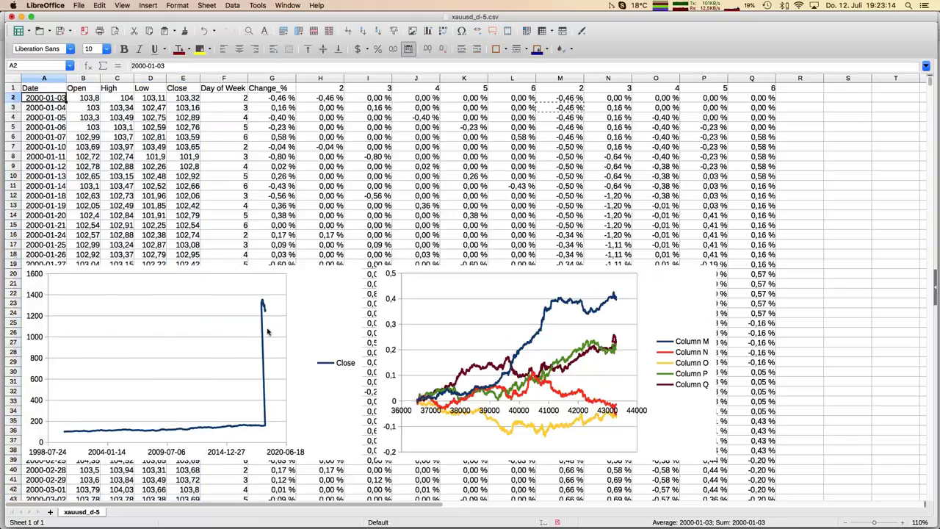
Delete the contents of the leftover gold rows 4669 to 4764 below the Euro Bund data and return to cell A1
left_click(91, 215)
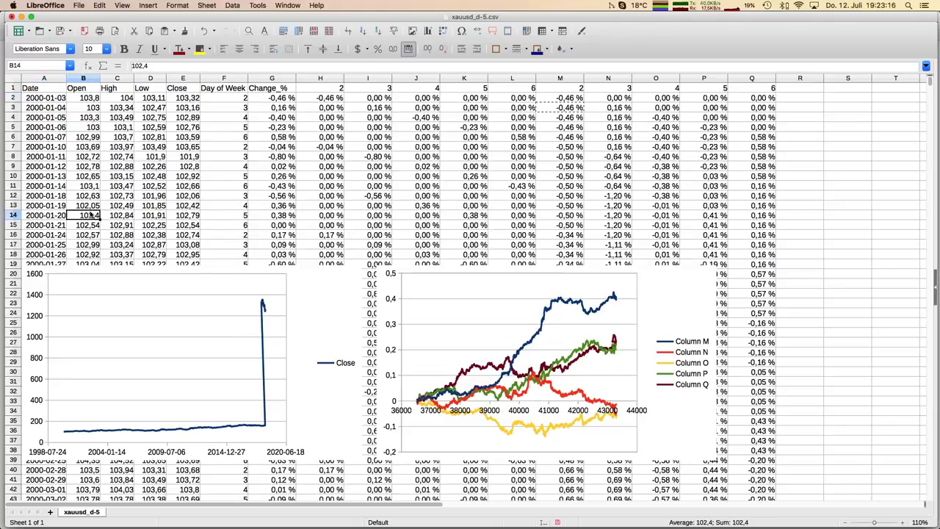
key("super+Down")
key("Page_Up")
key("Page_Up")
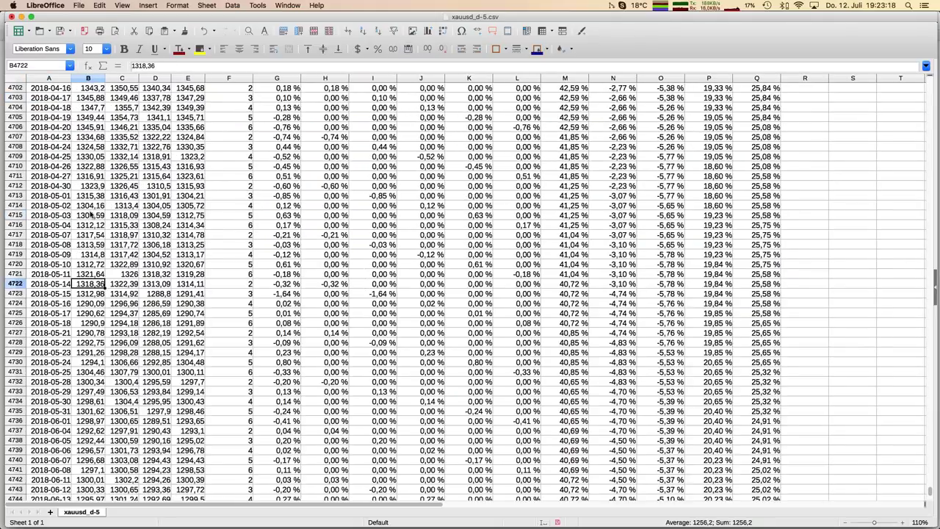
key("Up")
key("Up")
key("Up")
key("Up")
key("Up")
key("Up")
key("Up")
key("Up")
key("Up")
key("Up")
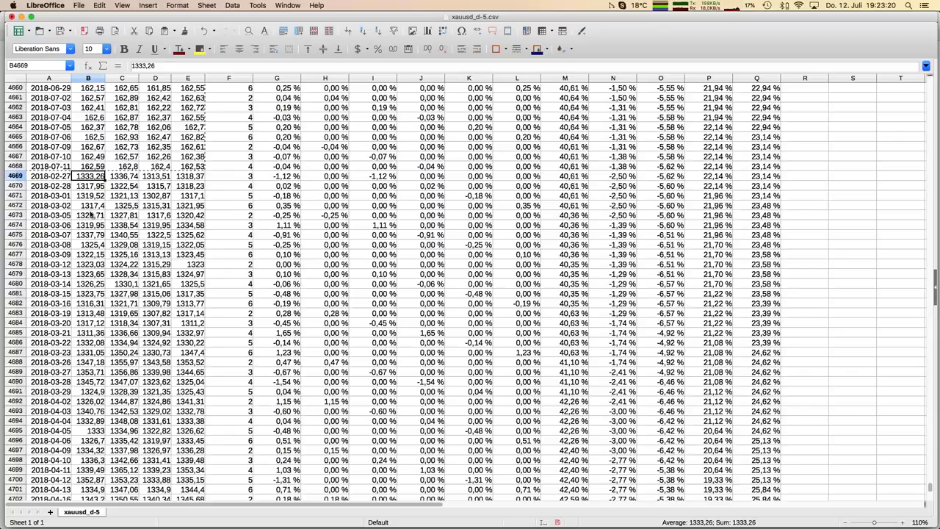
key("Left")
key("shift+super+Down")
key("shift+space")
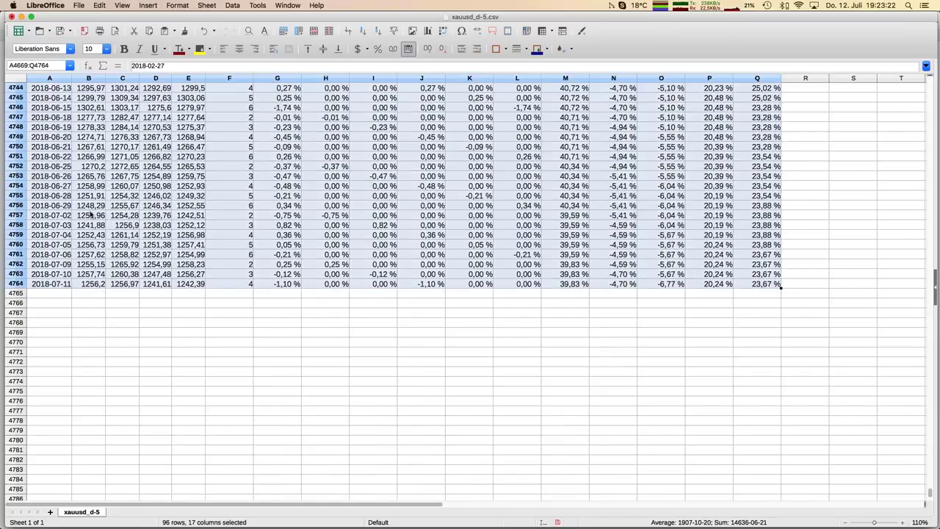
key("BackSpace")
key("Return")
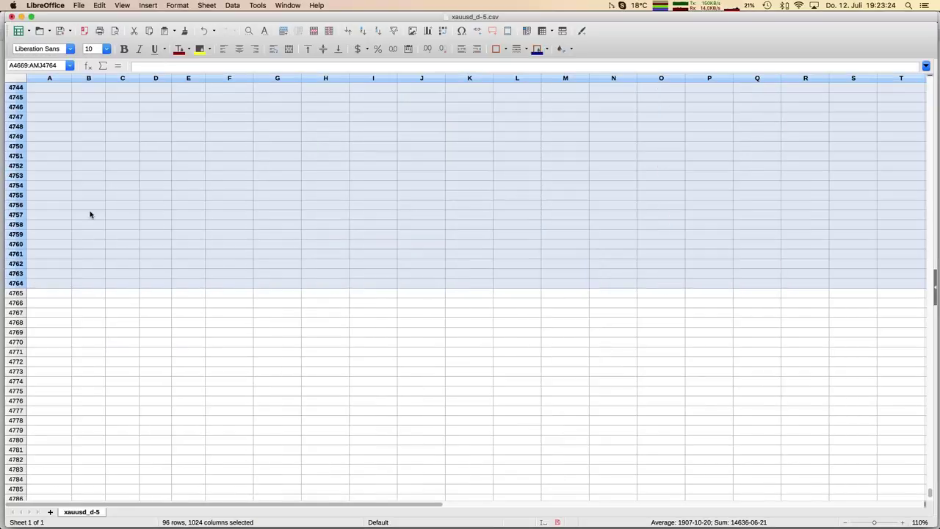
key("Up")
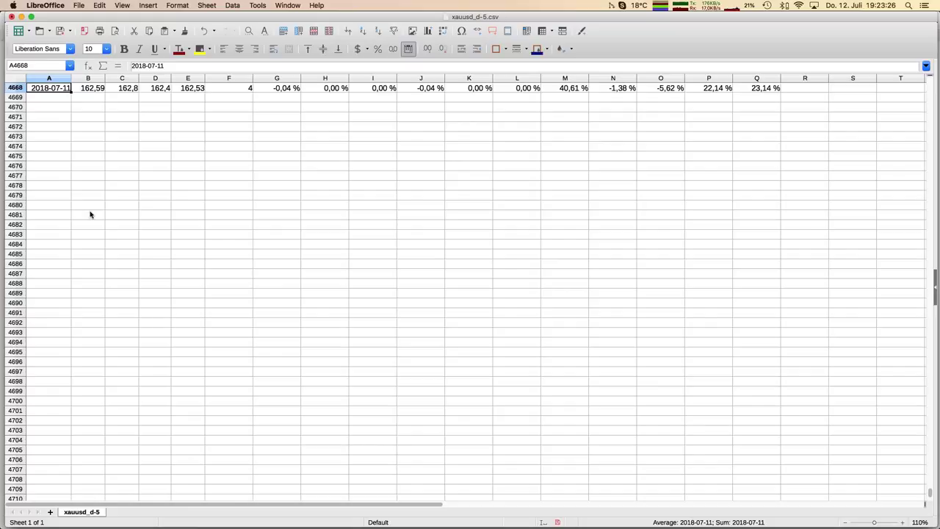
key("super+Home")
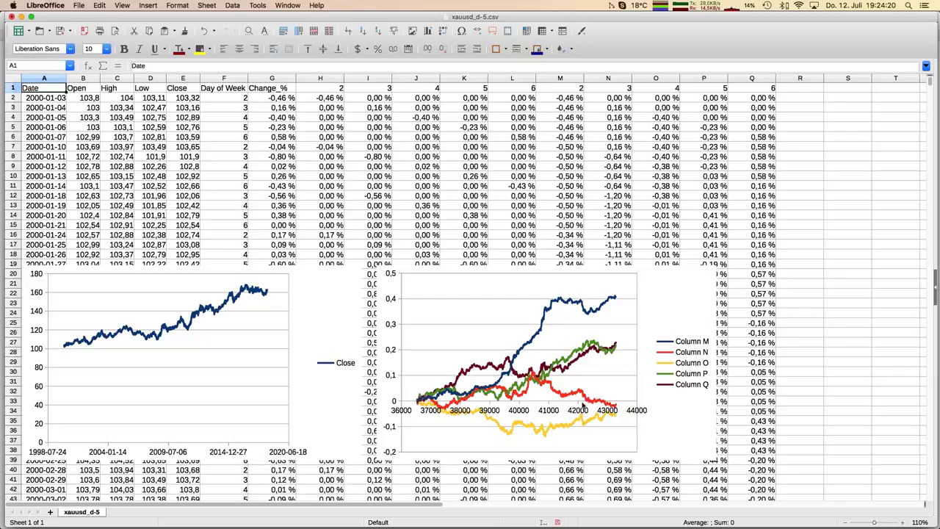
Switch to Safari, search Stooq for the symbol cb.f and open the historical data of Crude Oil Brent - ICE (CB.F)
mouse_move(2, 257)
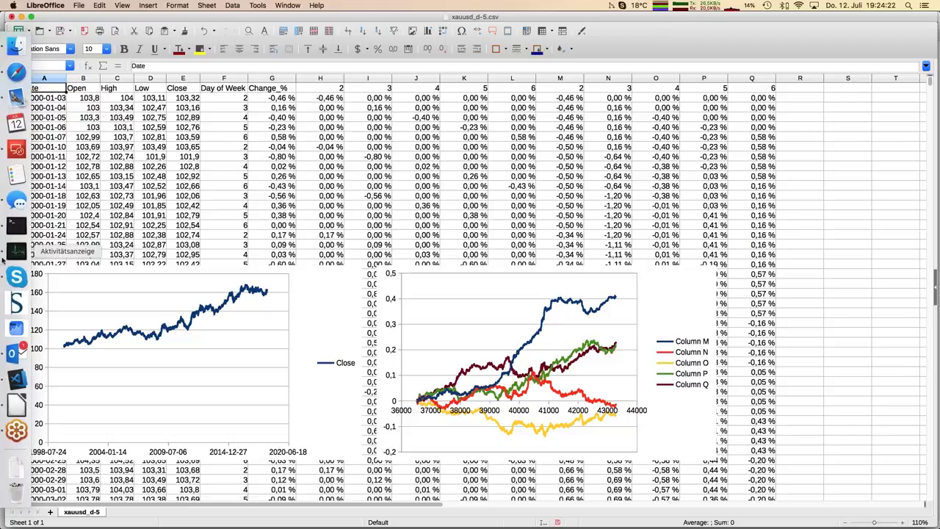
left_click(18, 48)
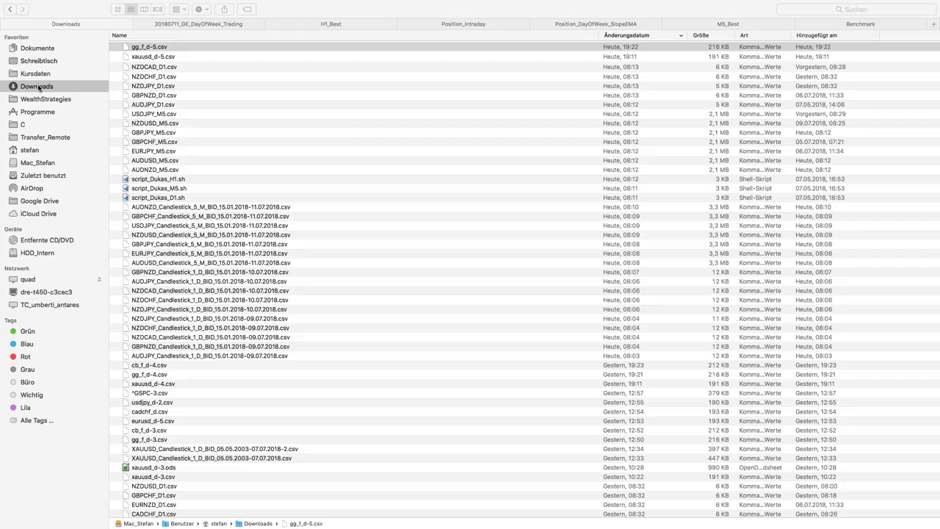
left_click(17, 72)
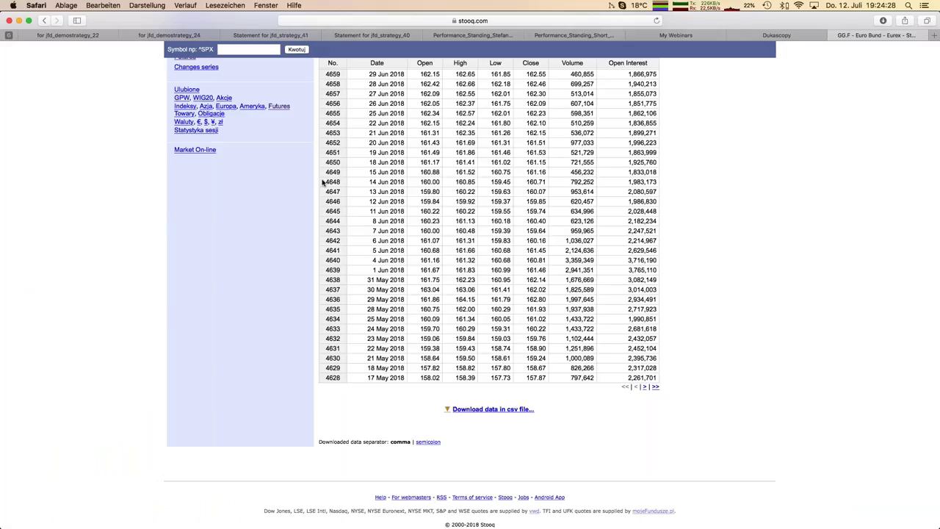
scroll(323, 182, "up", 6)
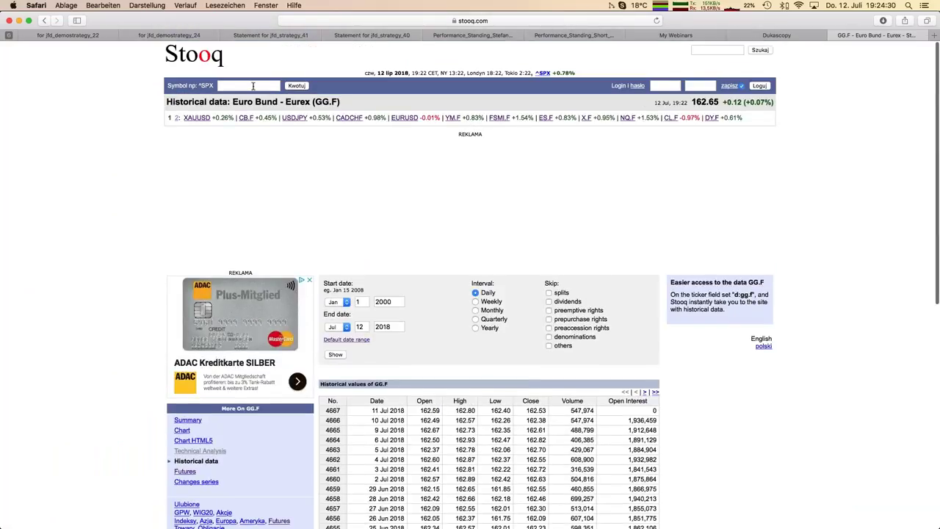
type("cb")
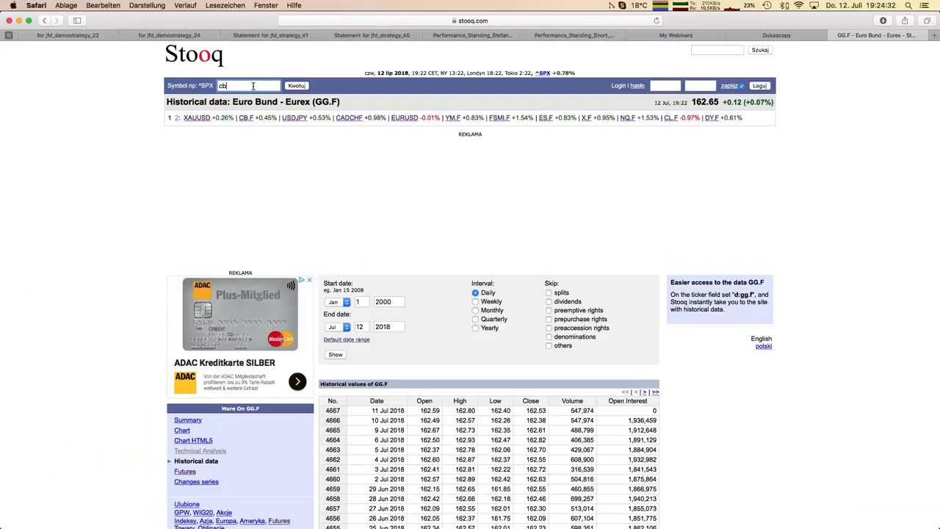
type(".f")
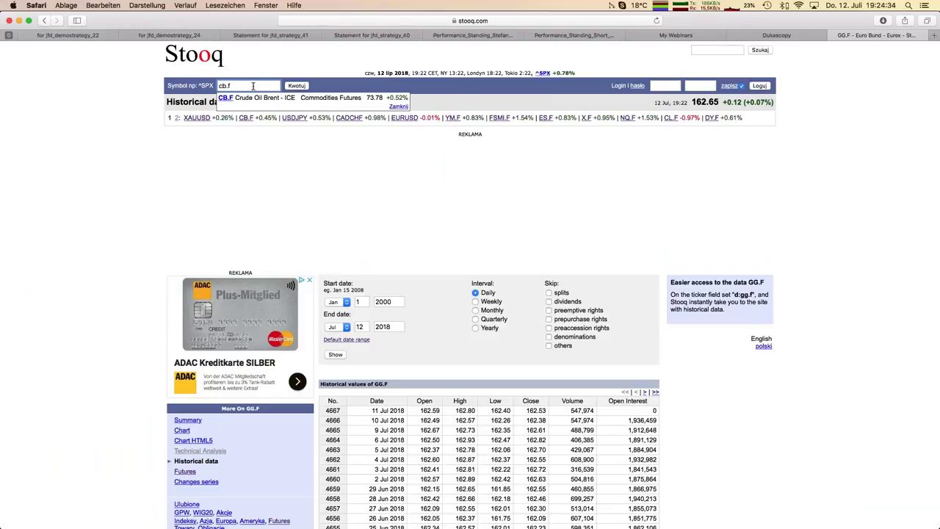
left_click(230, 103)
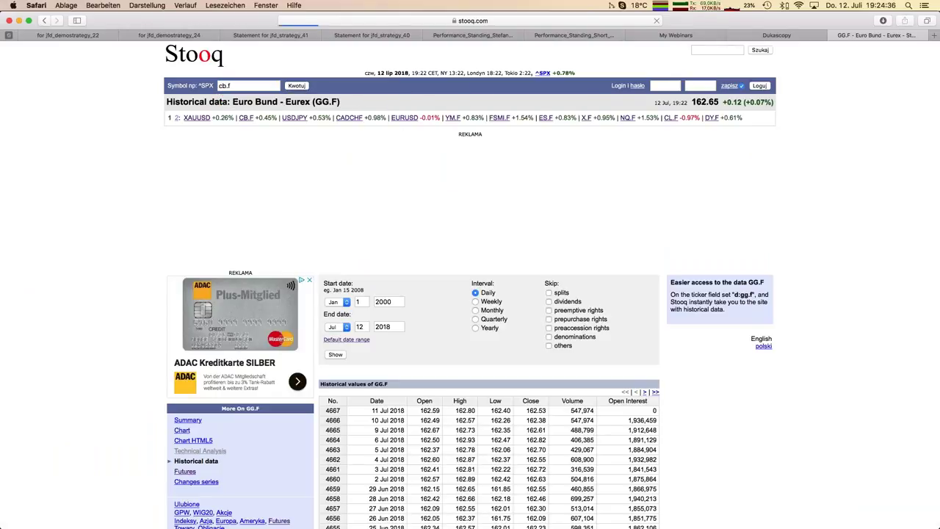
Show the daily Brent crude oil data from Jan 1, 2000 and download it as a CSV file
double_click(393, 302)
type("200")
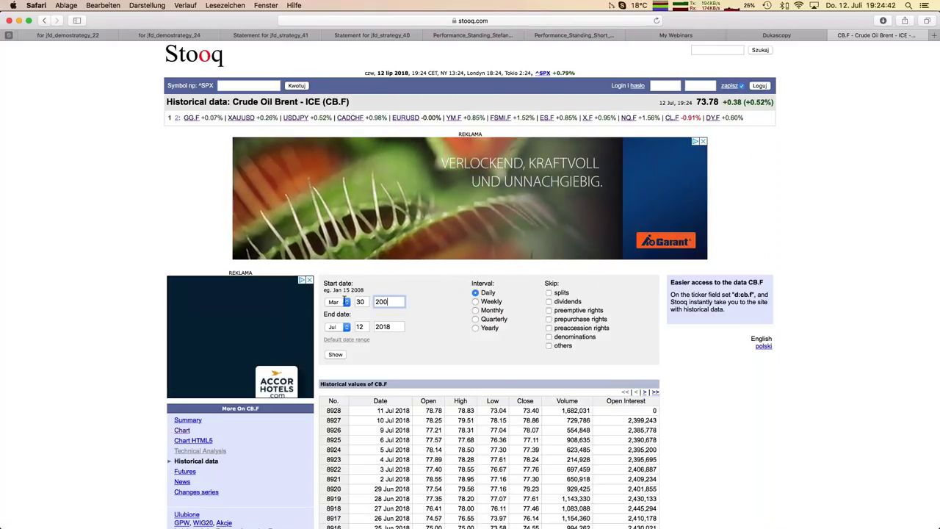
type("0")
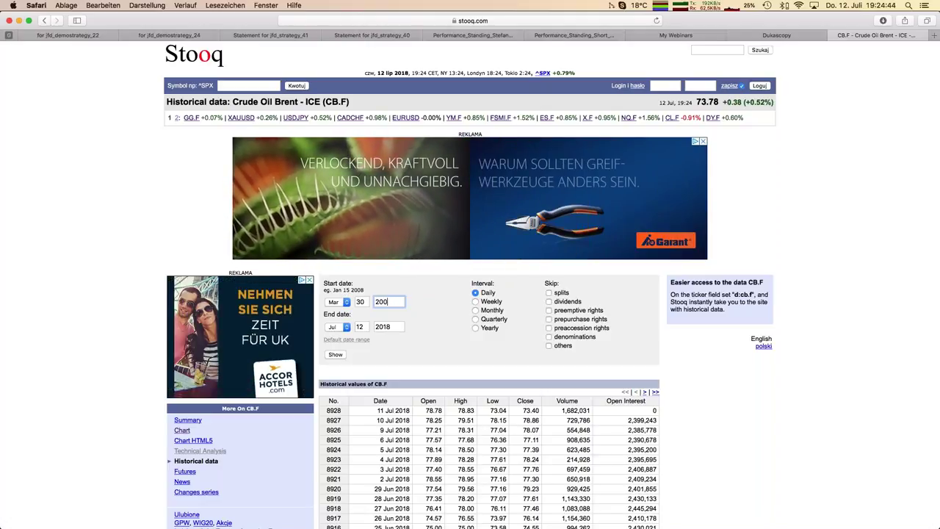
key("shift+Tab")
type("1")
left_click(334, 301)
left_click(332, 287)
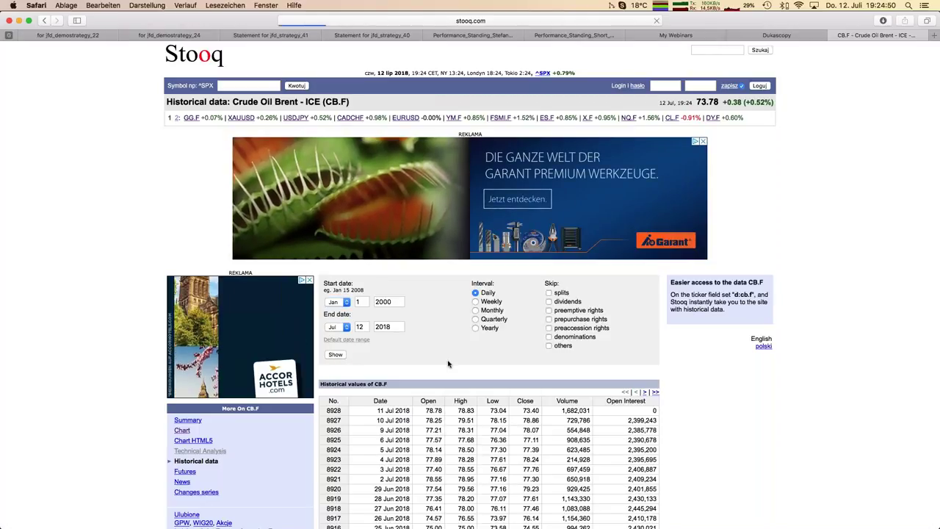
scroll(448, 364, "down", 4)
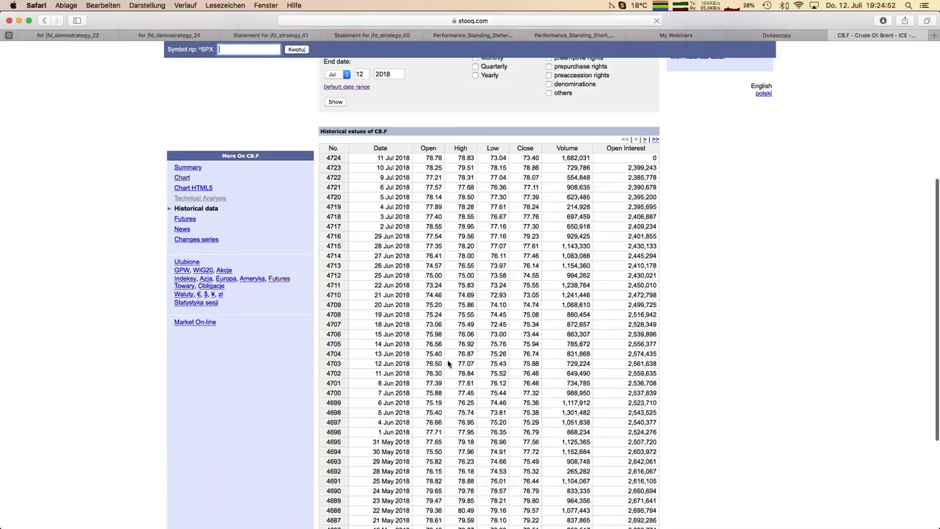
scroll(448, 363, "down", 3)
left_click(482, 409)
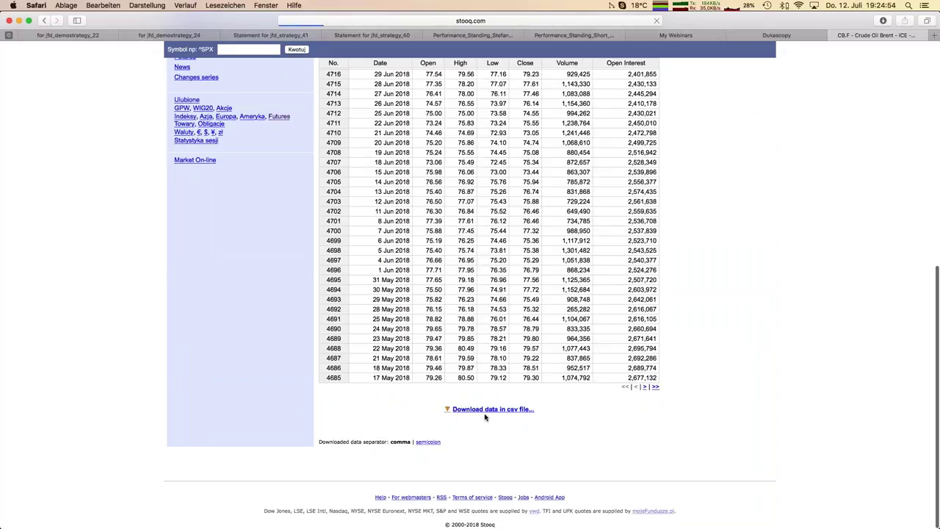
Switch to Finder and open cb_f_d-5.csv from the Downloads folder as a spreadsheet with the preset import options
mouse_move(1, 248)
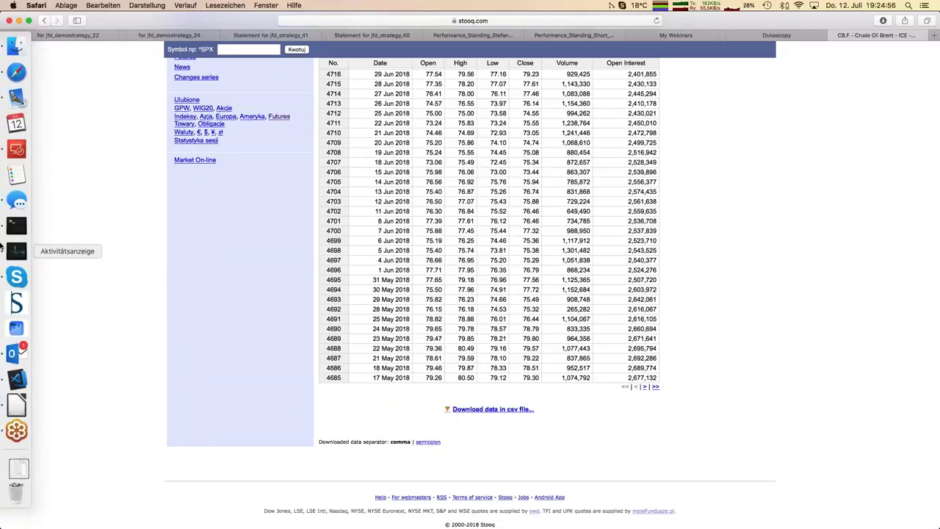
left_click(17, 46)
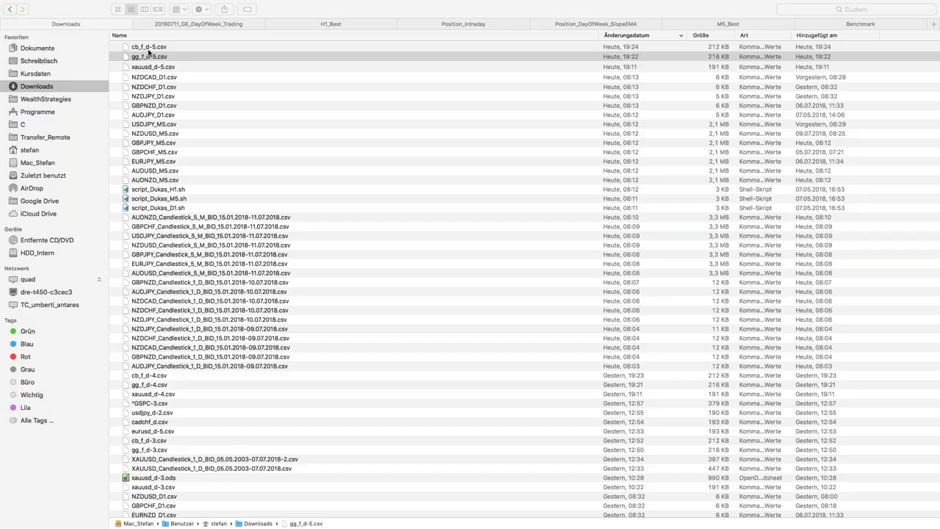
double_click(149, 47)
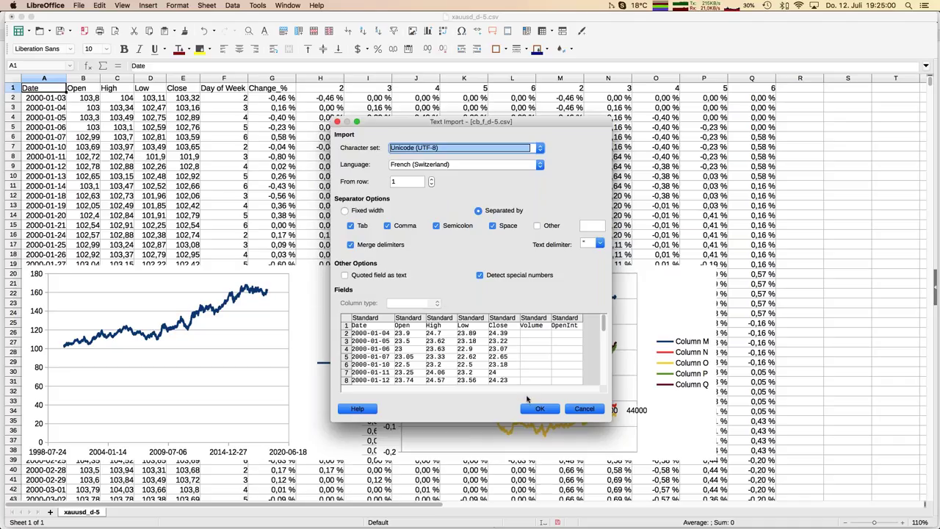
left_click(542, 416)
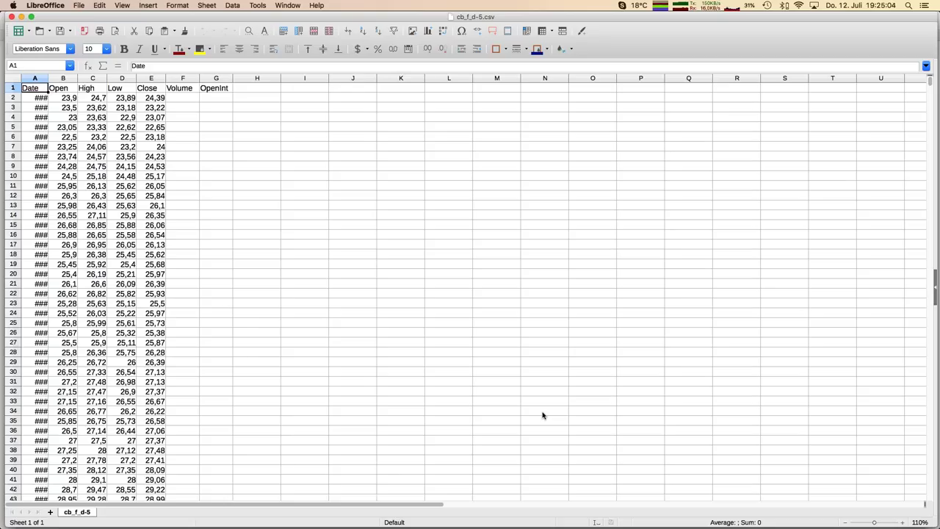
Copy the Date to Close columns of the Brent crude oil data, range A1:E4725 including the header row
key("shift+Right")
key("shift+Right")
key("shift+Right")
key("shift+Right")
key("super+shift+Down")
key("super+c")
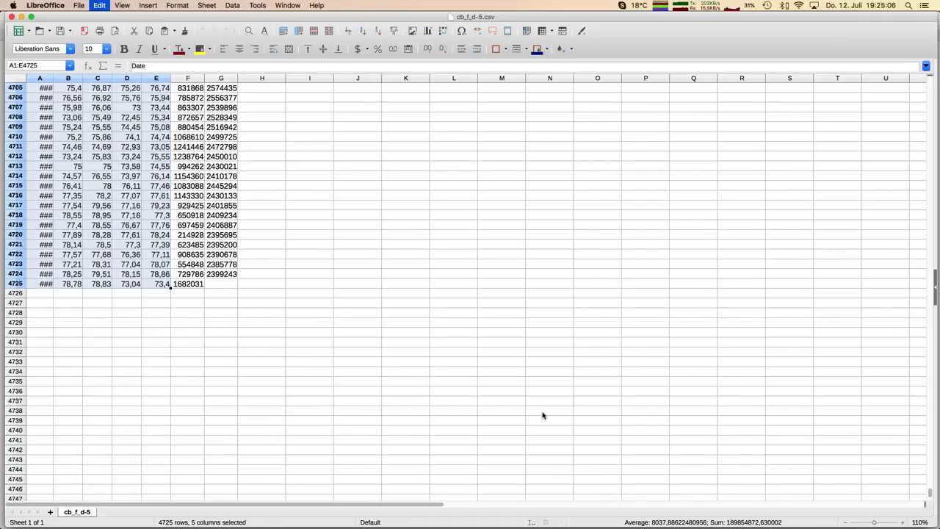
Return to the xauusd_d-5.csv spreadsheet and paste the Brent crude oil data over the Euro Bund prices at cell A1
key("super+grave")
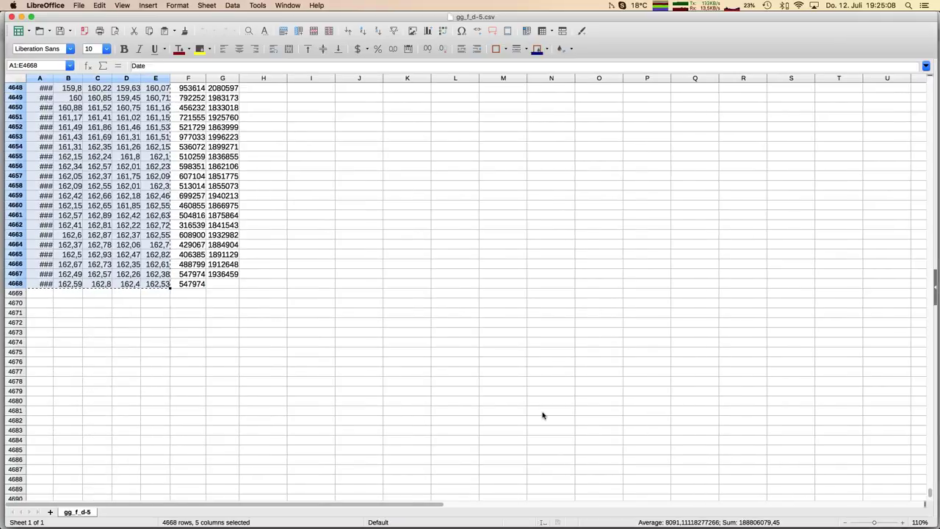
key("super+grave")
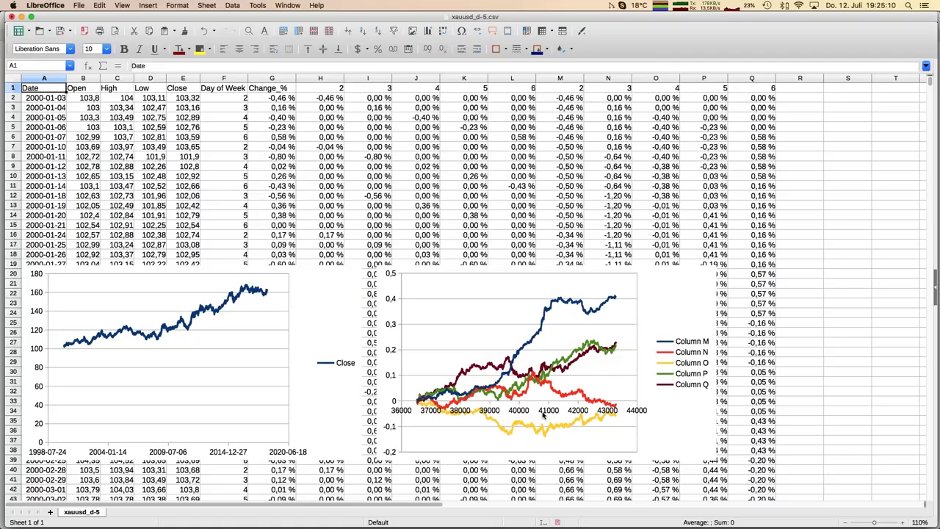
key("super+v")
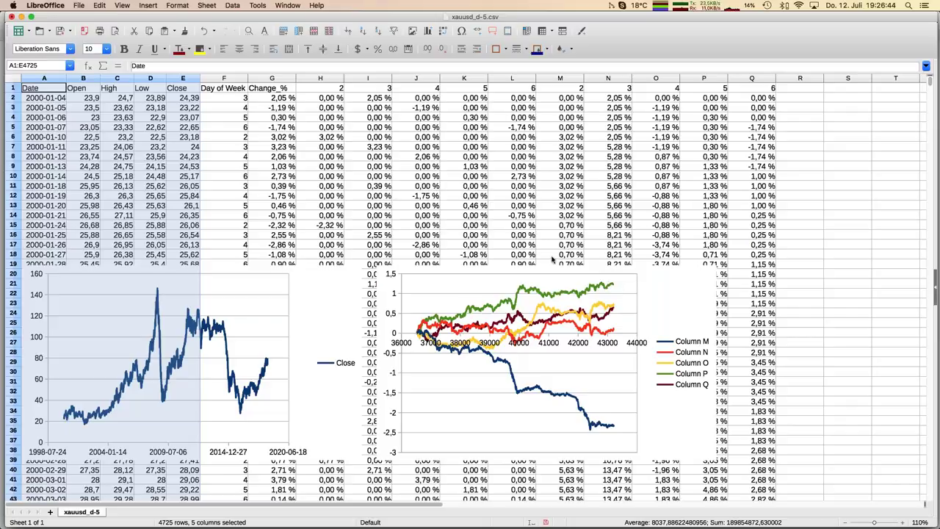
Switch to the presentation JFD_Brokers_Webinar_Daily_Seasonals_EN_20180712.odp and go to slide 6, "What do we do?"
left_click(291, 7)
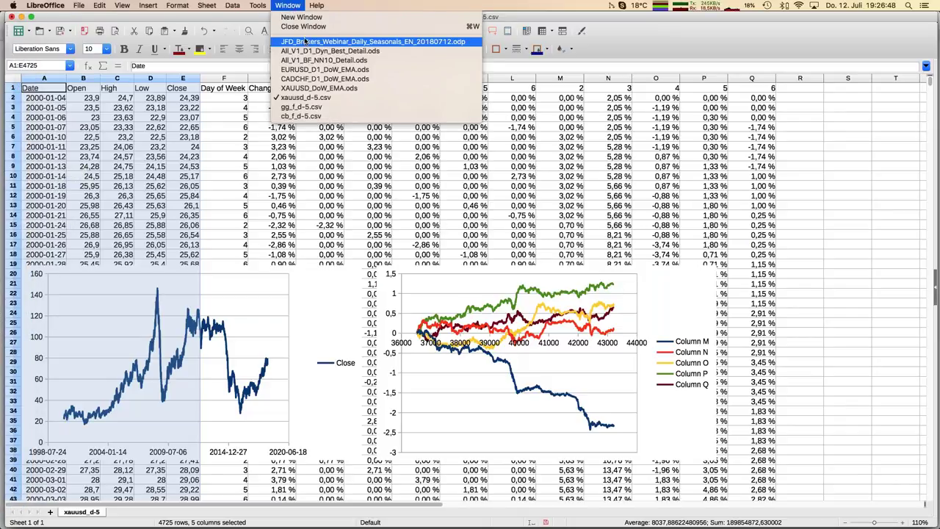
left_click(235, 119)
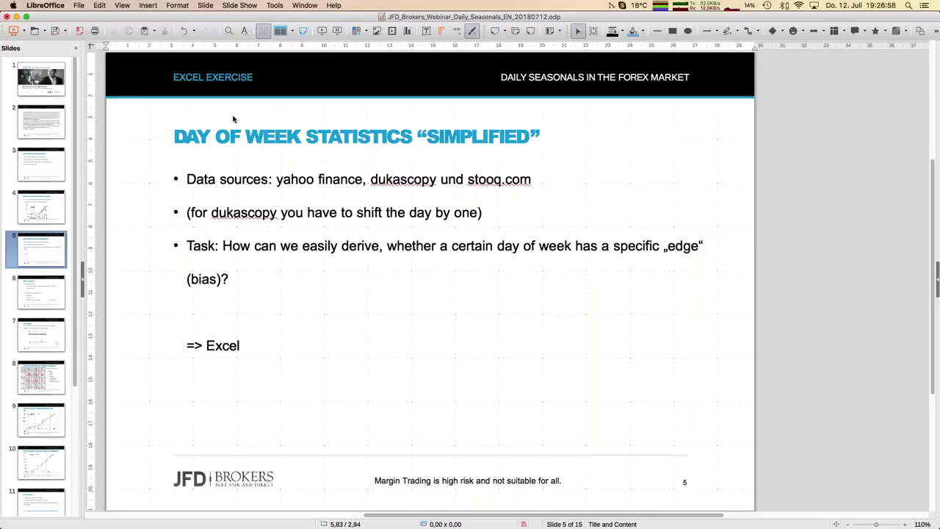
key("Page_Down")
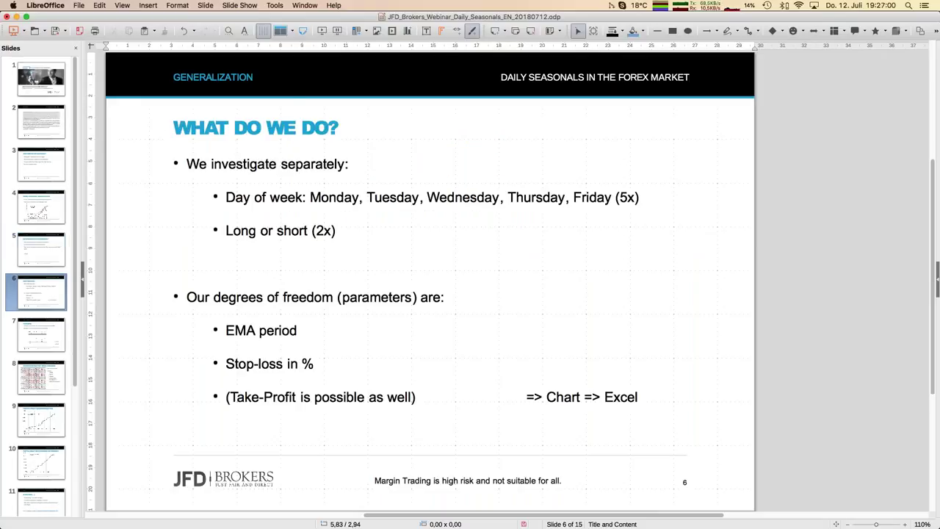
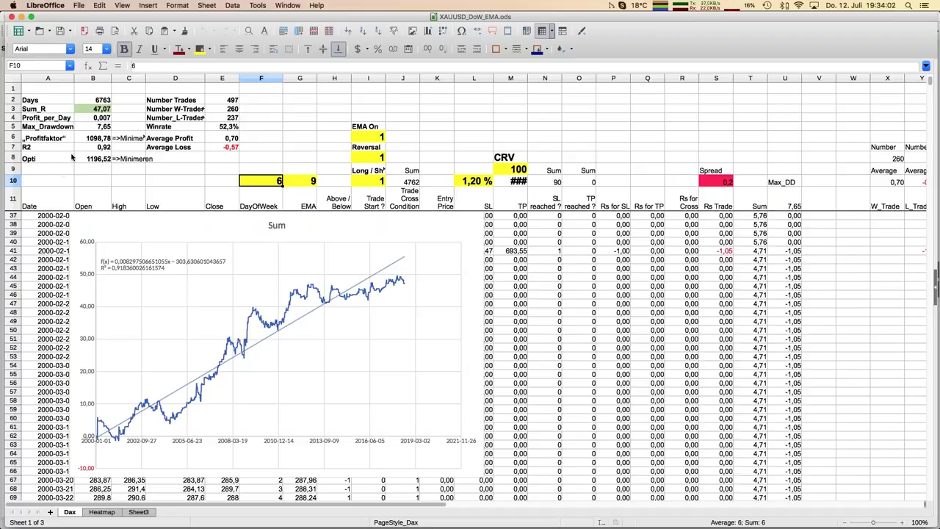
Inspect the Opti formula in B8 and view the first data rows at 110% zoom
left_click(105, 159)
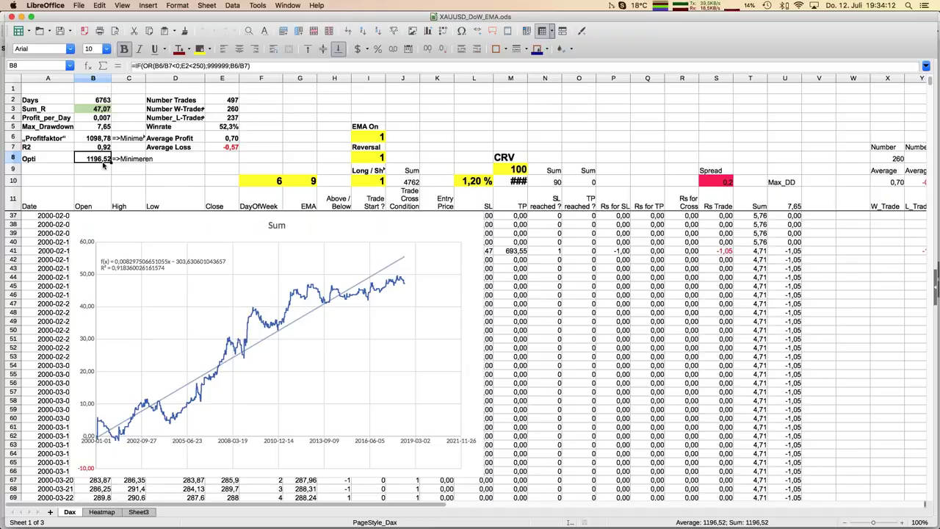
key("Down")
key("Down")
key("Down")
key("Down")
key("Down")
key("Down")
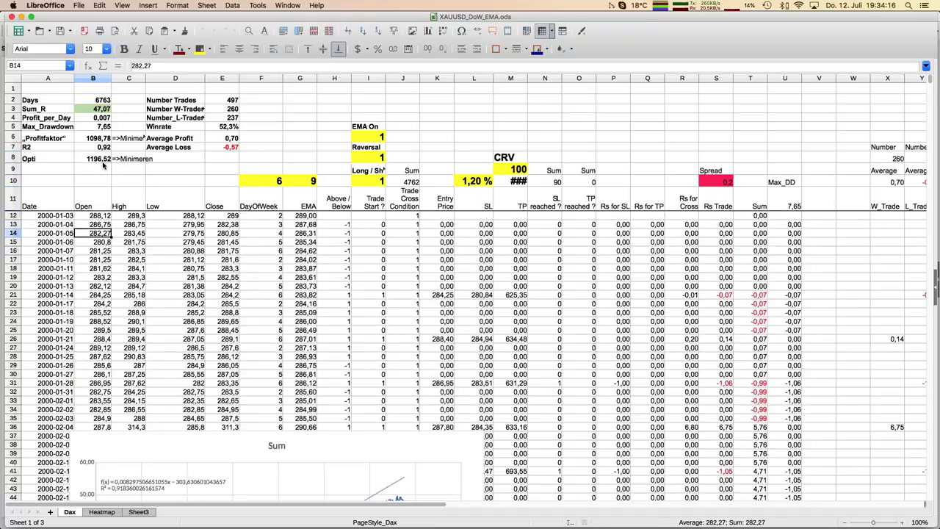
left_click(903, 523)
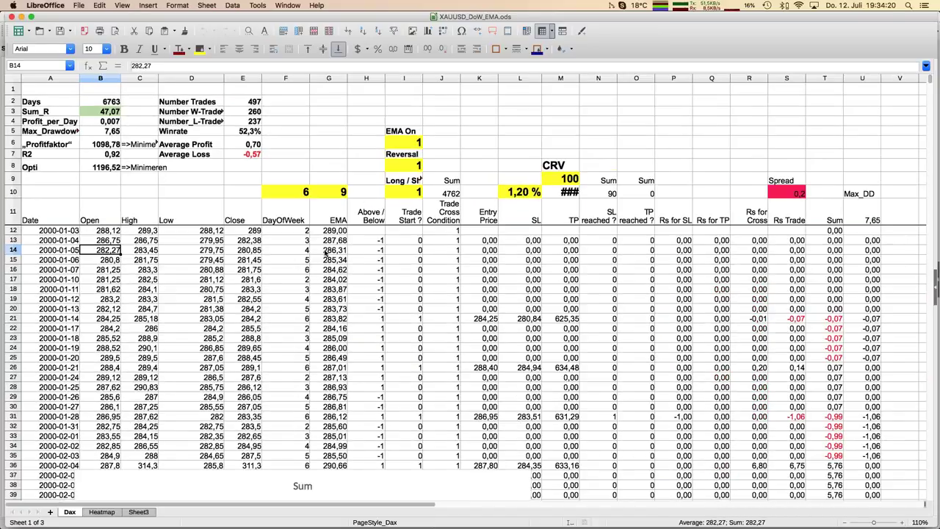
Examine the DayOfWeek formula in F14 and the EMA formula in G14
key("Right")
key("Right")
left_click(309, 251)
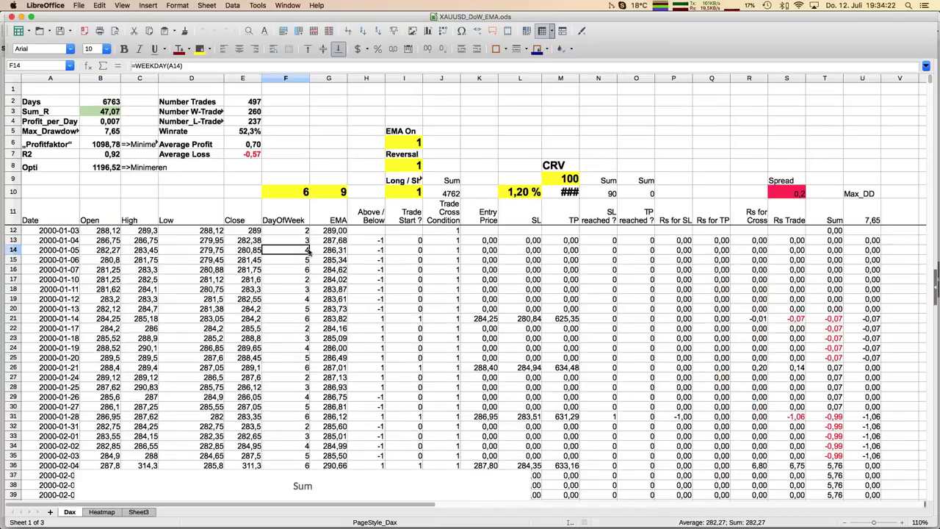
key("Down")
key("Up")
key("Up")
key("Up")
key("Up")
key("Down")
key("Down")
key("Down")
key("Right")
key("Left")
key("Right")
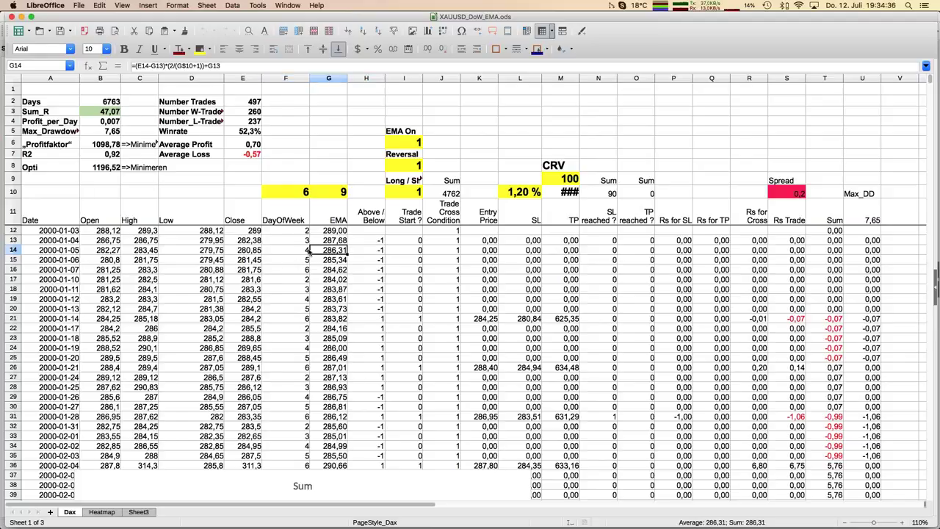
Set the EMA period in G10 to 15
key("Up")
key("Up")
key("Up")
key("Up")
key("Up")
key("Down")
type("15")
key("Return")
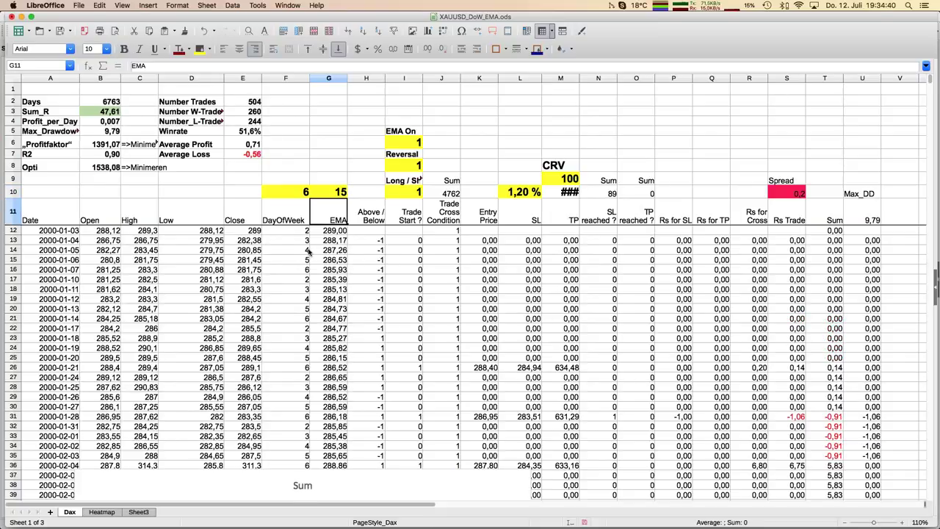
Try short trades by setting the Long / Short parameter in I10 to -1, and restore it to 1
key("Right")
key("Right")
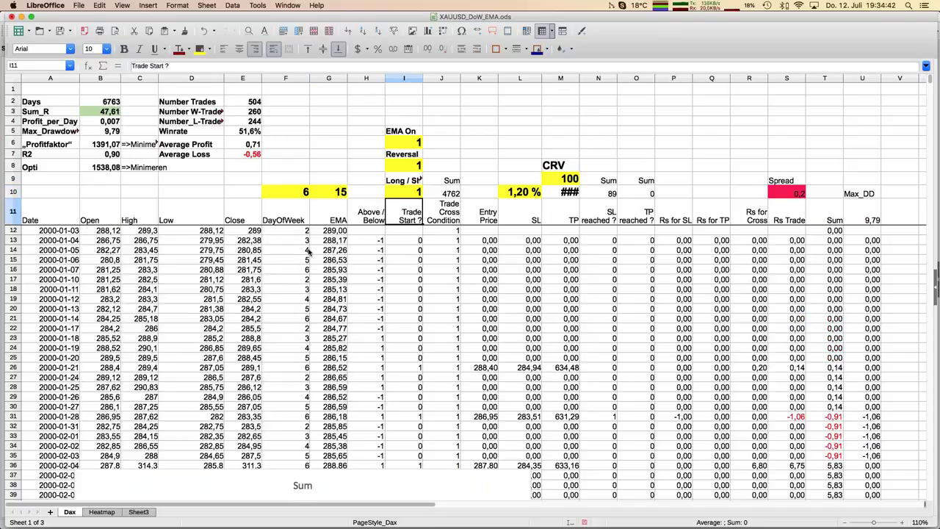
key("Up")
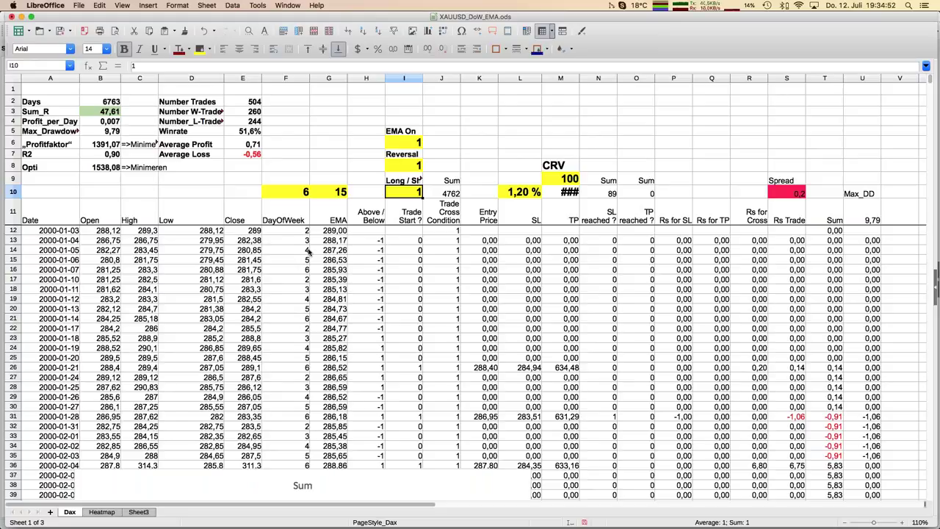
type("-1")
key("Return")
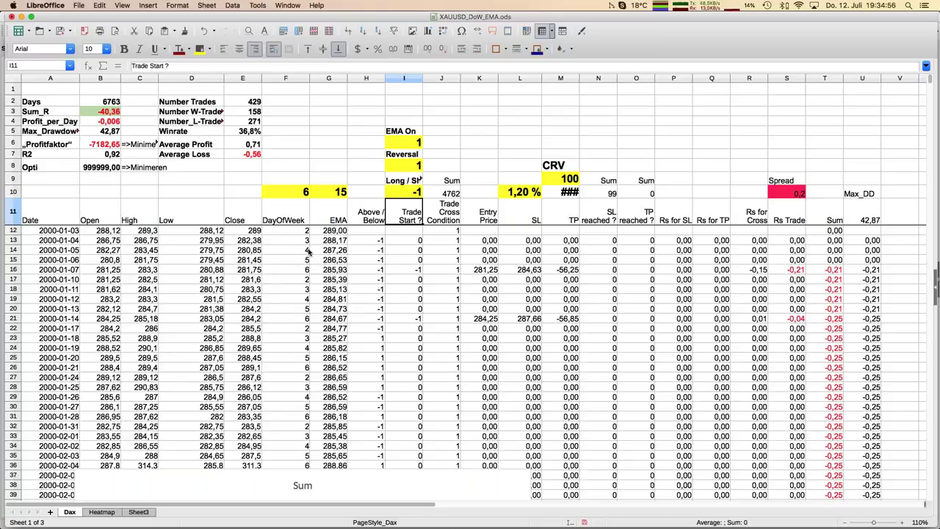
key("ctrl+z")
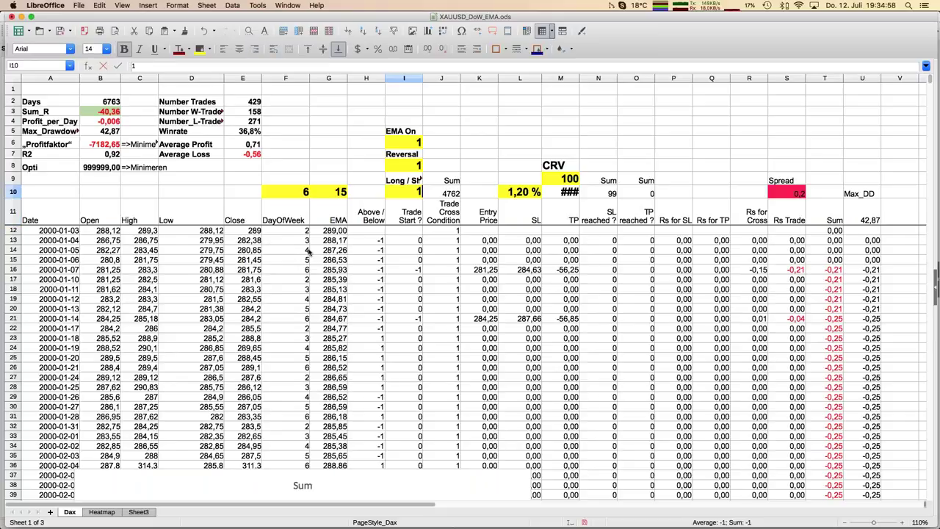
key("Up")
Try the strategy without the EMA filter by setting EMA On in I6 to 0, and set it back to 1
key("Up")
key("Up")
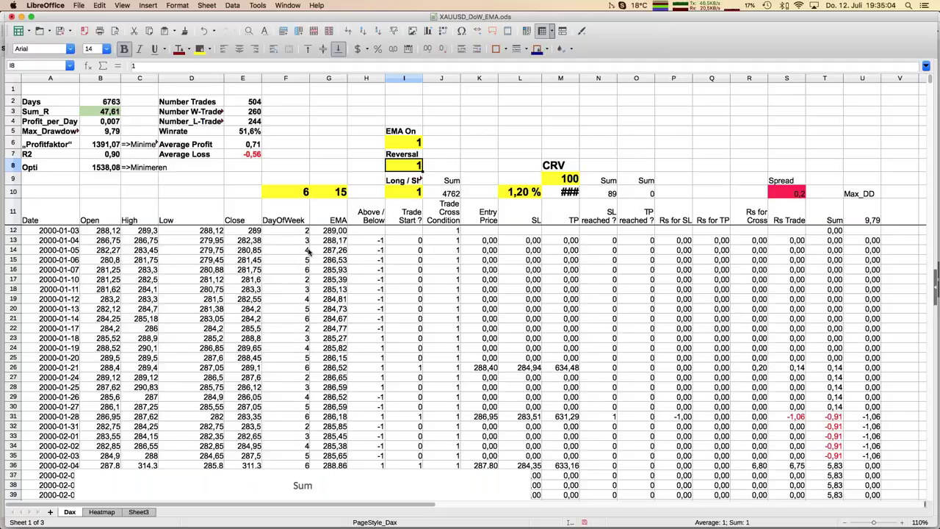
key("Up")
key("Up")
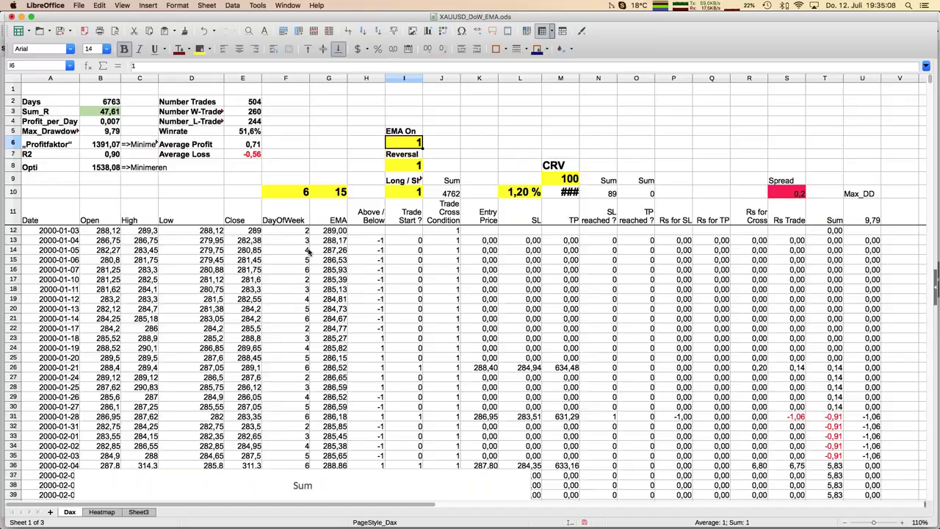
type("0")
key("Return")
key("Up")
type("1")
key("Return")
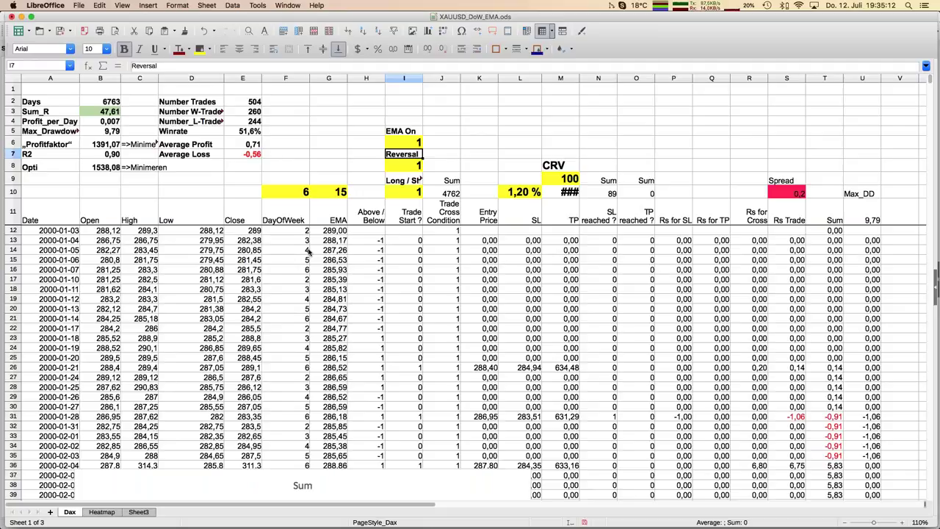
Review the stop-loss, EMA period and day-of-week parameters in row 10
key("Down")
key("Down")
key("Down")
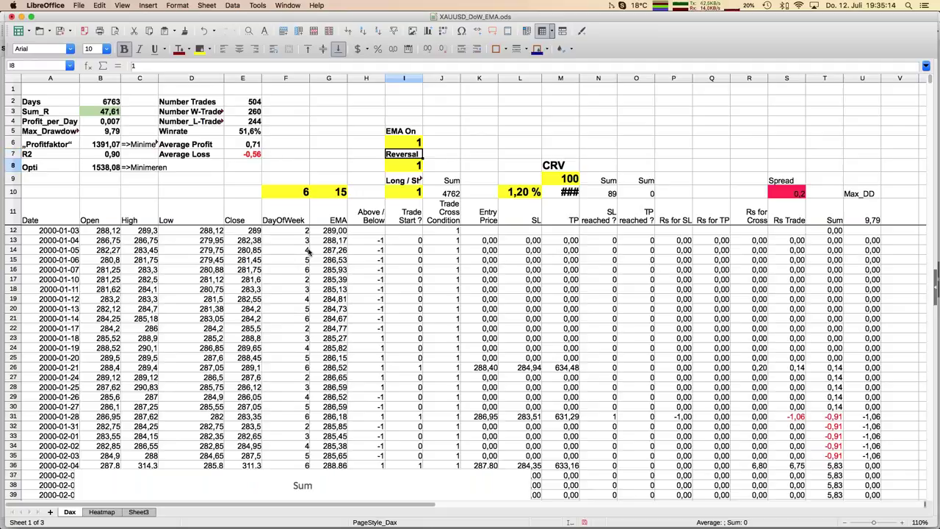
key("Right")
key("Right")
key("Right")
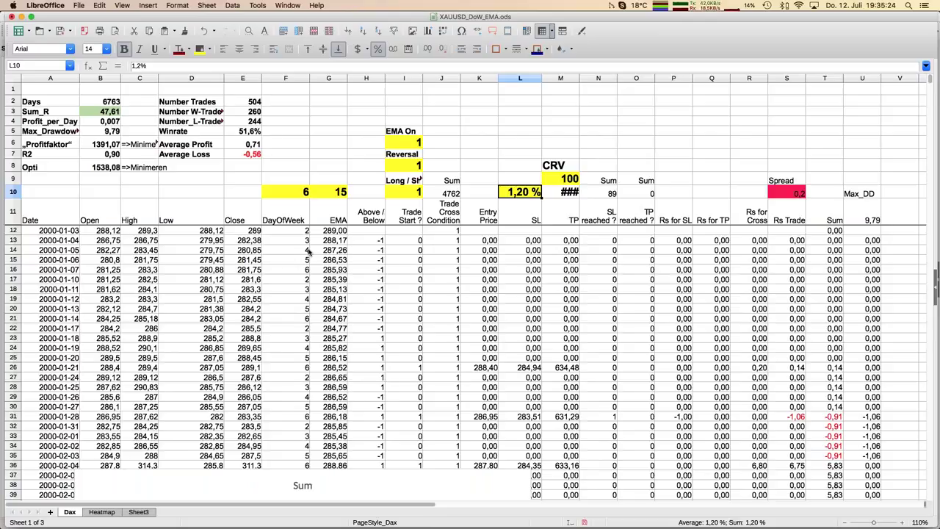
key("Left")
key("Left")
key("Left")
key("Left")
key("Left")
key("Left")
key("Left")
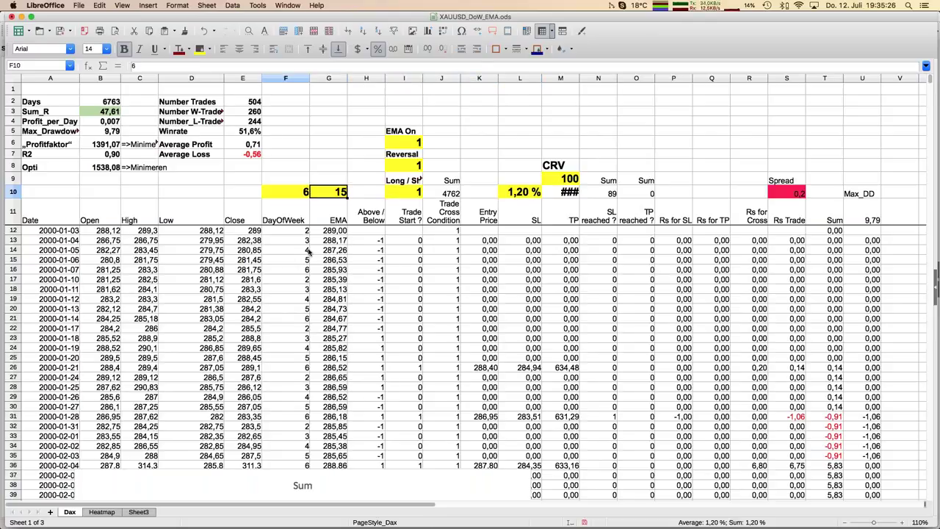
key("Right")
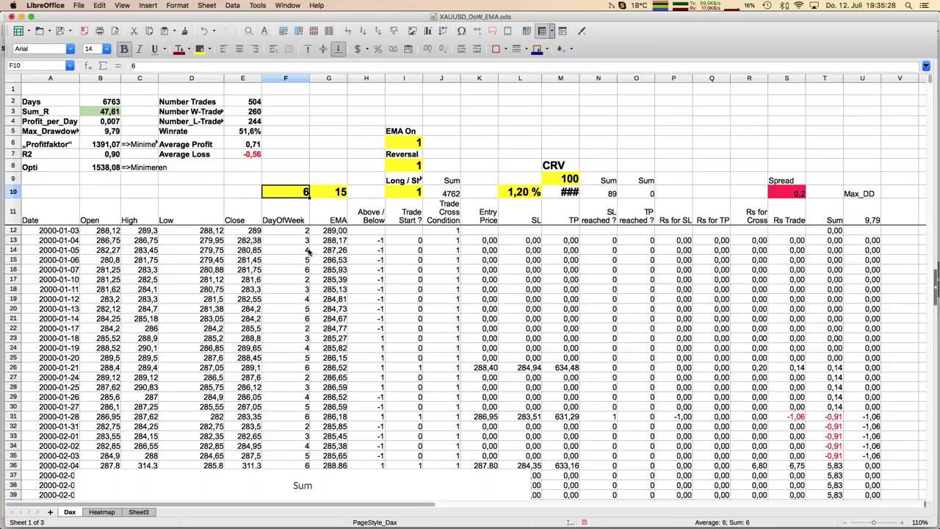
Review the Reversal and Long / Short switches together with the EMA period and stop-loss percentage
key("Right")
key("Right")
key("Right")
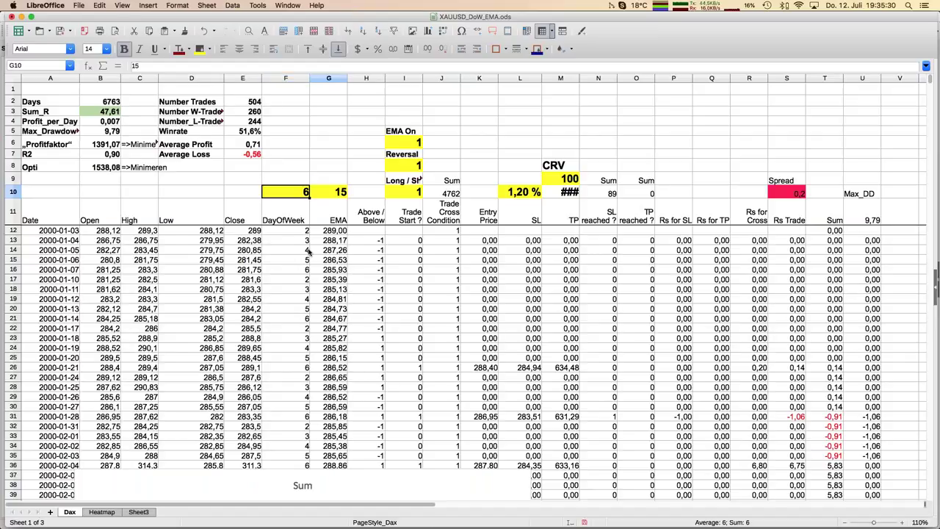
key("Up")
key("Up")
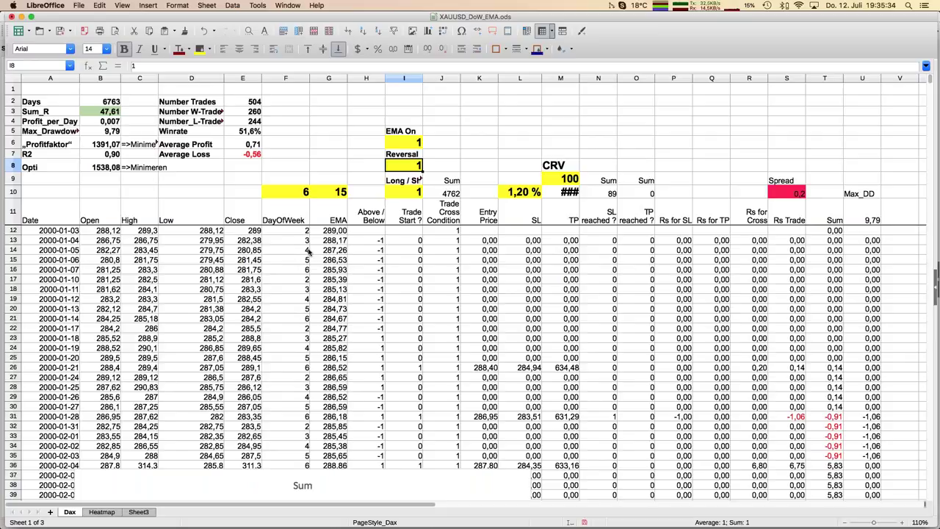
key("Down")
key("Down")
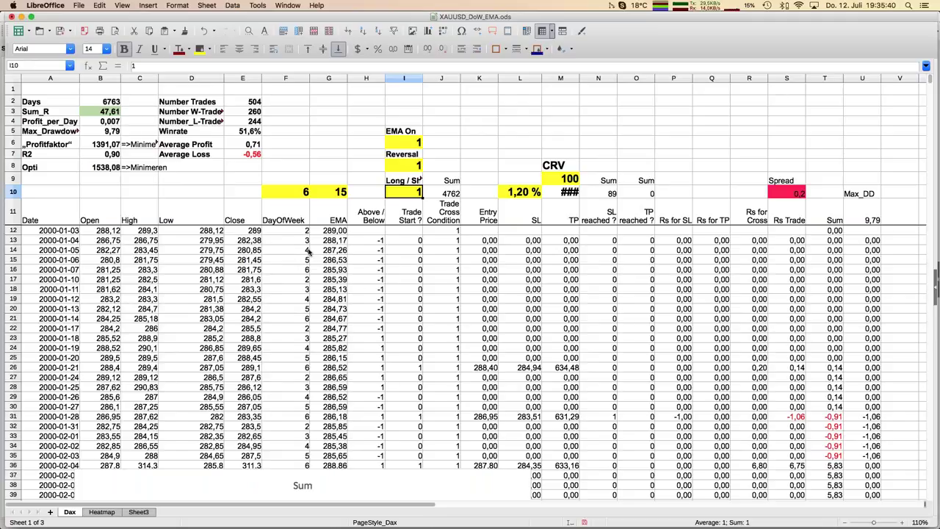
key("Left")
key("Left")
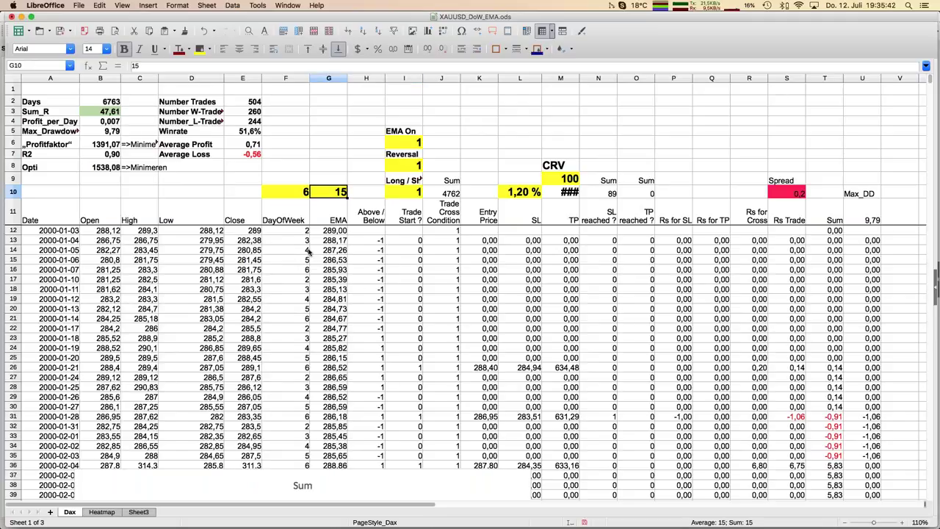
key("Right")
key("Right")
key("Right")
key("Right")
key("Right")
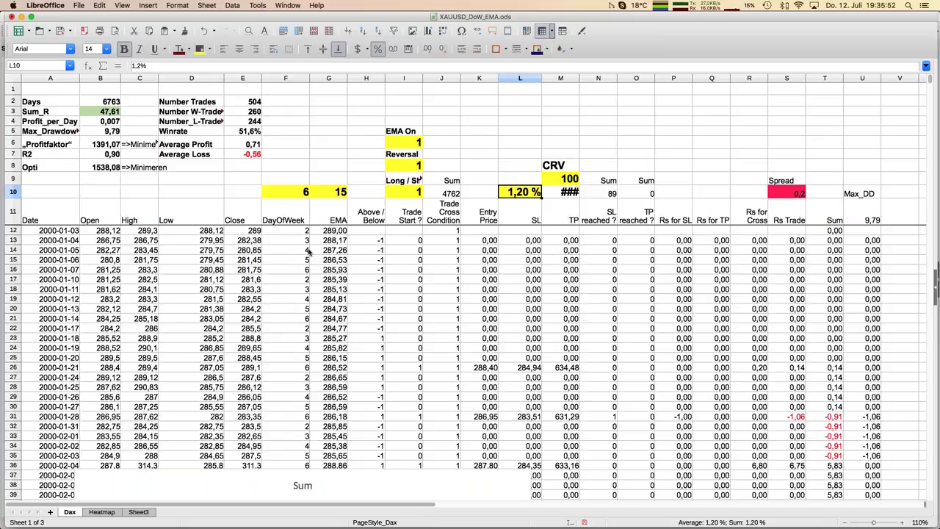
Change the CRV label in M8 to RRR
key("Right")
key("Up")
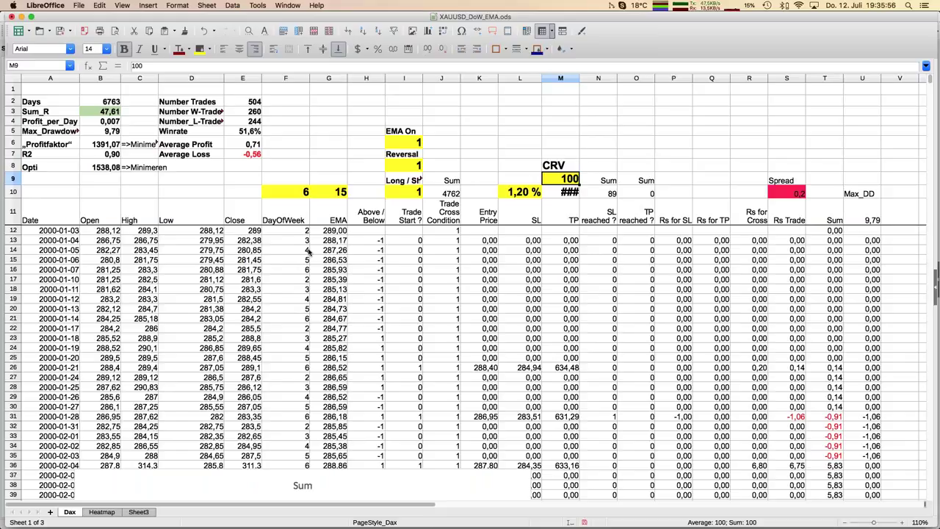
key("Up")
type("RRR")
key("Return")
Examine the Trade Start formula in I26 and the Above / Below formula in H26 for the 2000-01-21 trade
key("Down")
key("Down")
key("Down")
key("Down")
key("Left")
key("Left")
key("Left")
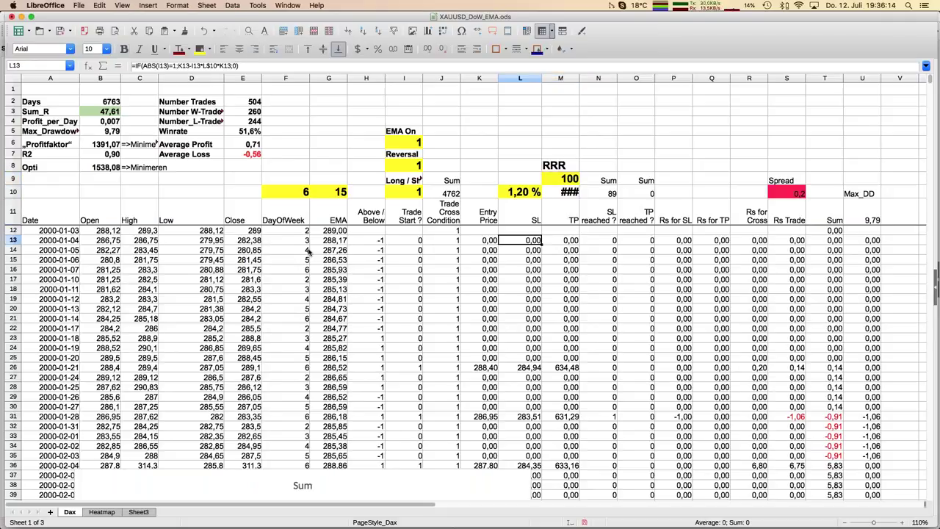
key("Left")
key("Down")
key("Down")
key("Down")
key("Down")
key("Down")
key("Down")
key("Down")
key("Down")
key("Down")
key("Down")
key("Down")
key("Down")
key("Down")
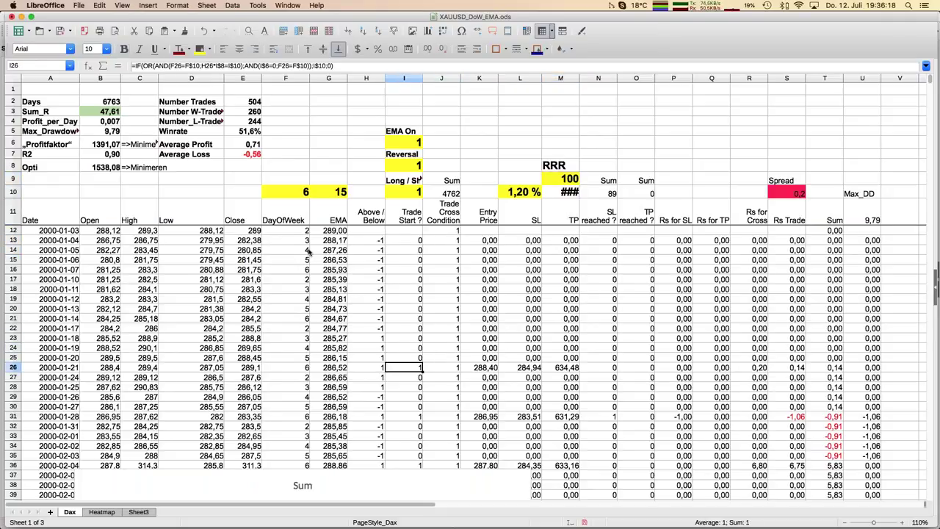
key("Left")
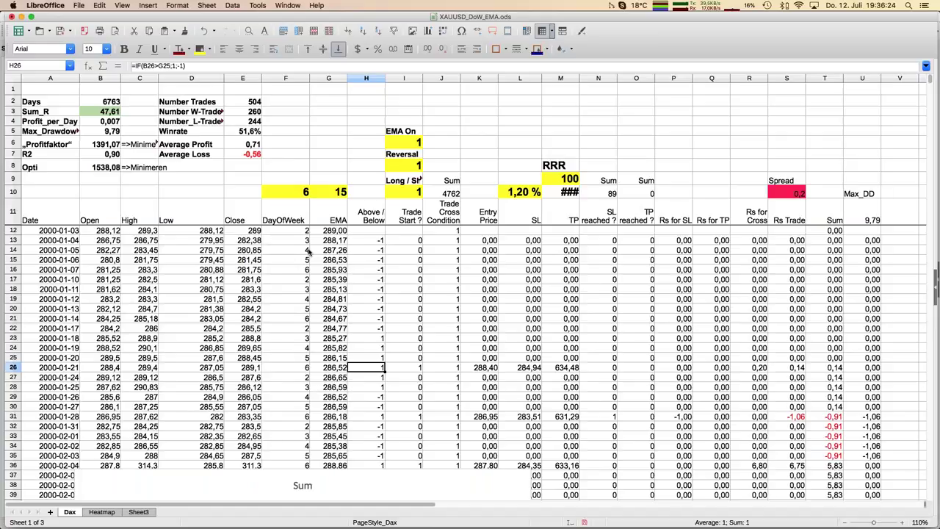
key("Right")
key("Right")
key("Left")
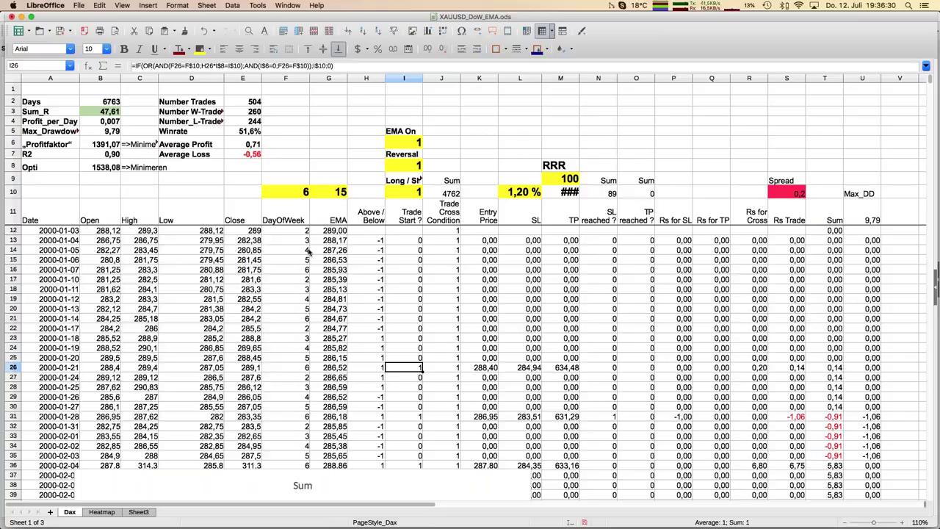
Inspect the entry price, stop-loss and take-profit formulas in row 26 and the Rs for SL formula in P31
key("Right")
key("Right")
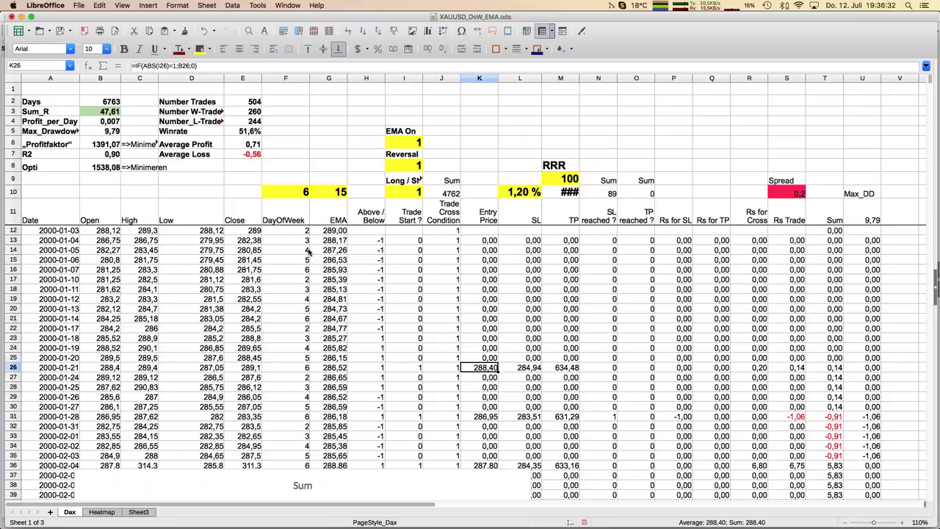
key("Right")
key("Right")
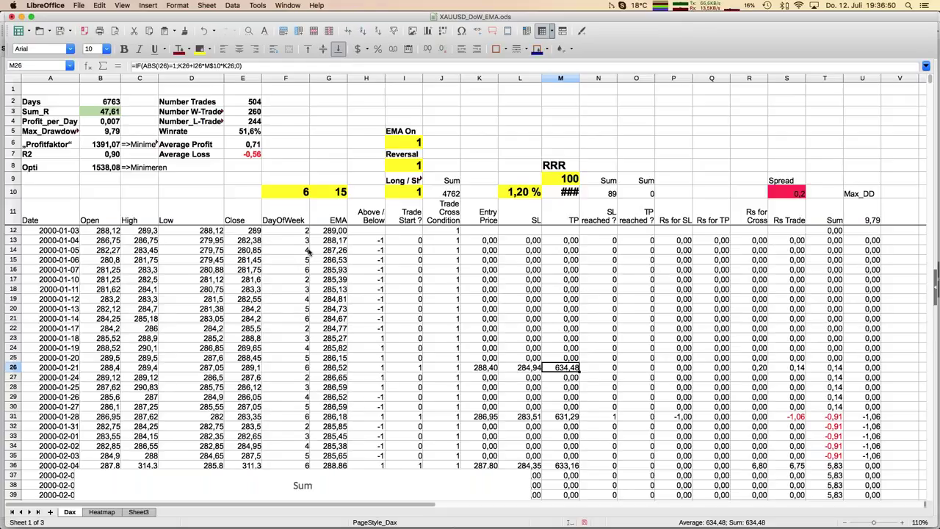
left_click(671, 417)
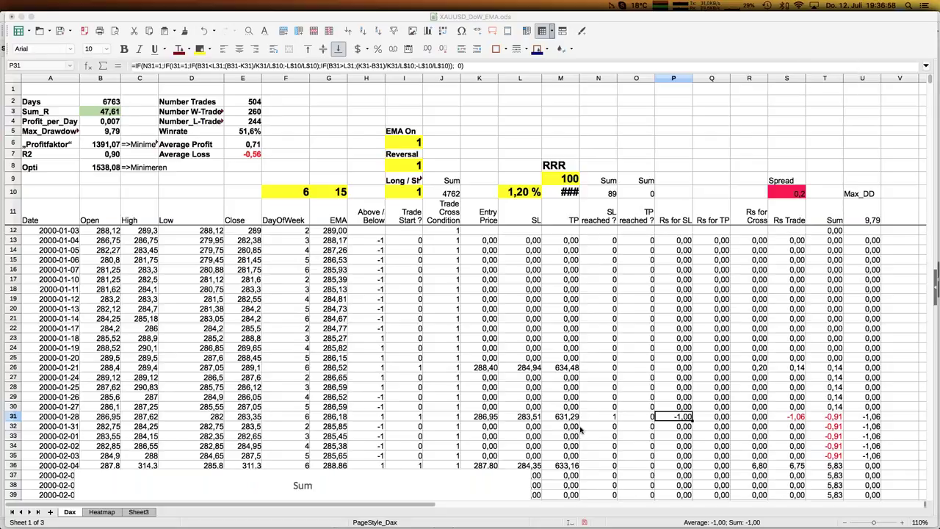
left_click(537, 371)
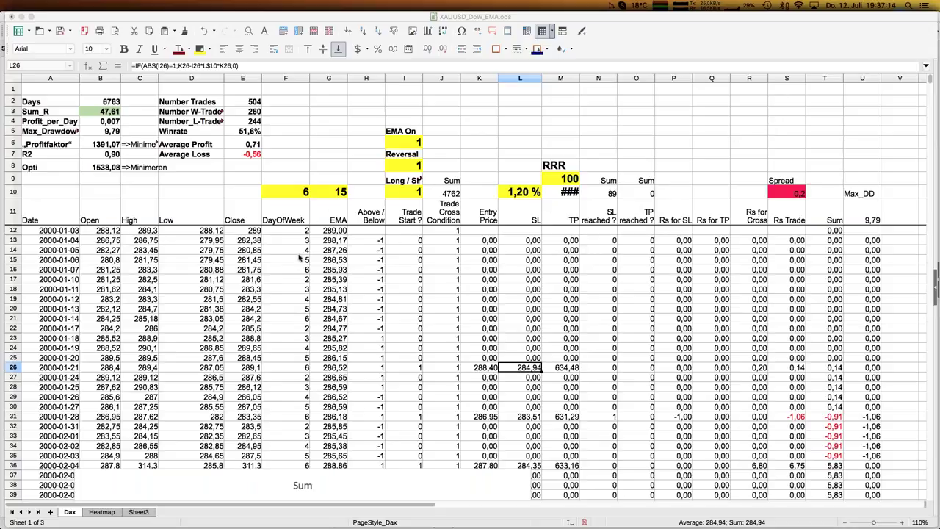
Test the strategy against the Sum equity chart with the DayOfWeek parameter in F10 set to 3
scroll(296, 272, "down", 6)
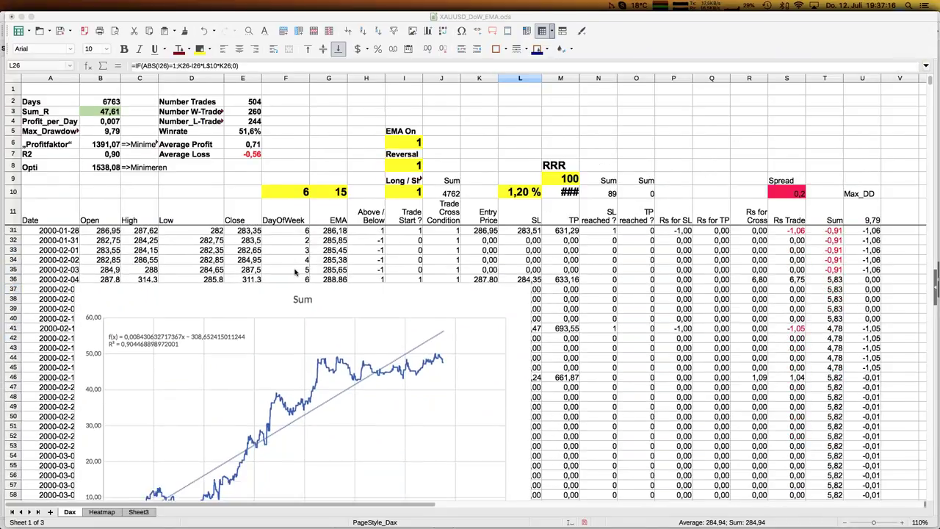
scroll(296, 272, "down", 2)
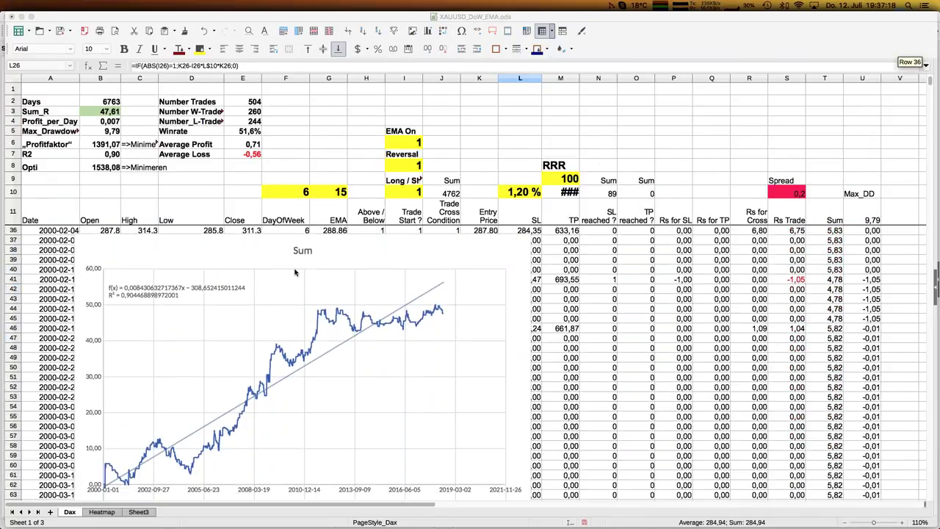
left_click(300, 193)
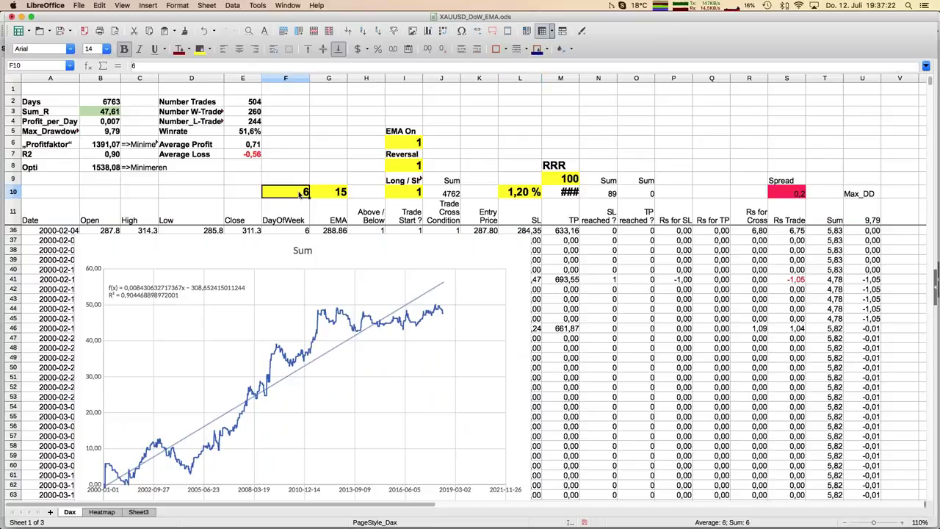
type("3")
key("Return")
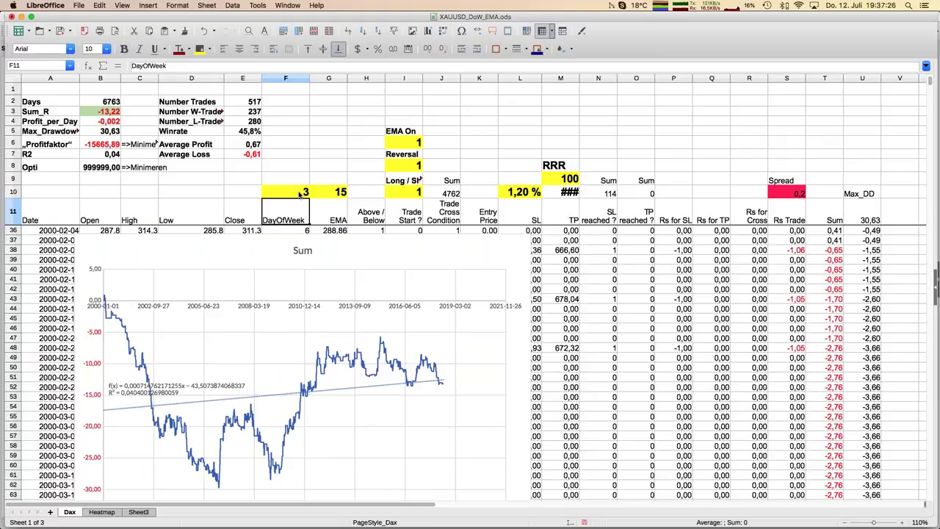
Set the DayOfWeek parameter in F10 to 2
left_click(300, 193)
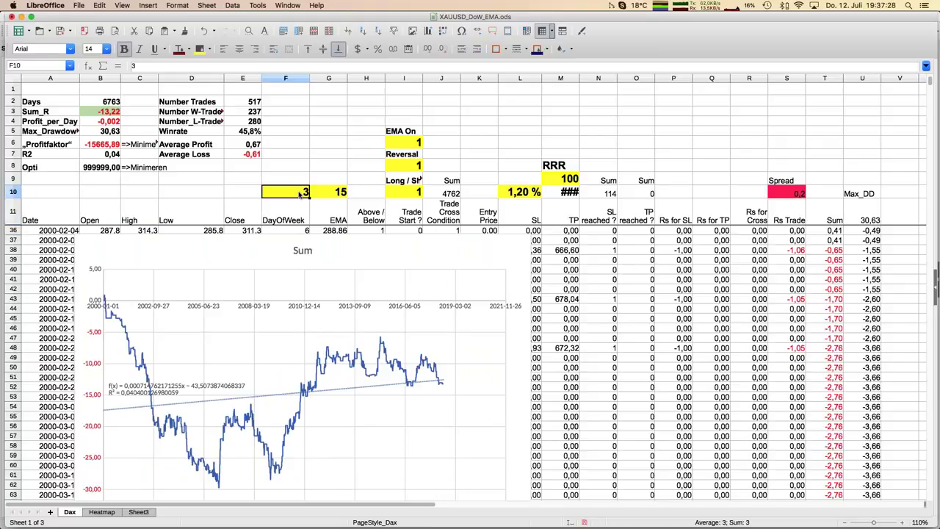
type("2")
key("Return")
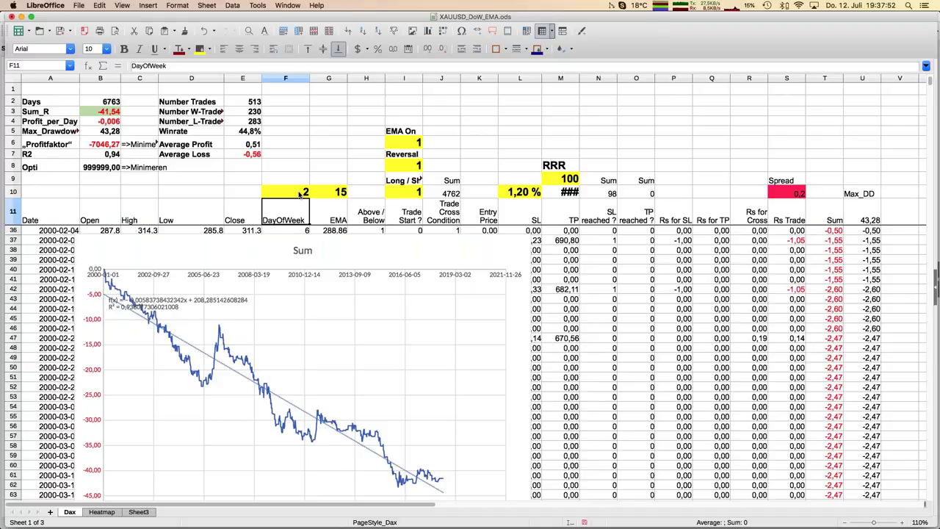
Switch the Long / Short parameter in I10 to -1 for the short direction
key("Up")
key("Right")
key("Right")
key("Right")
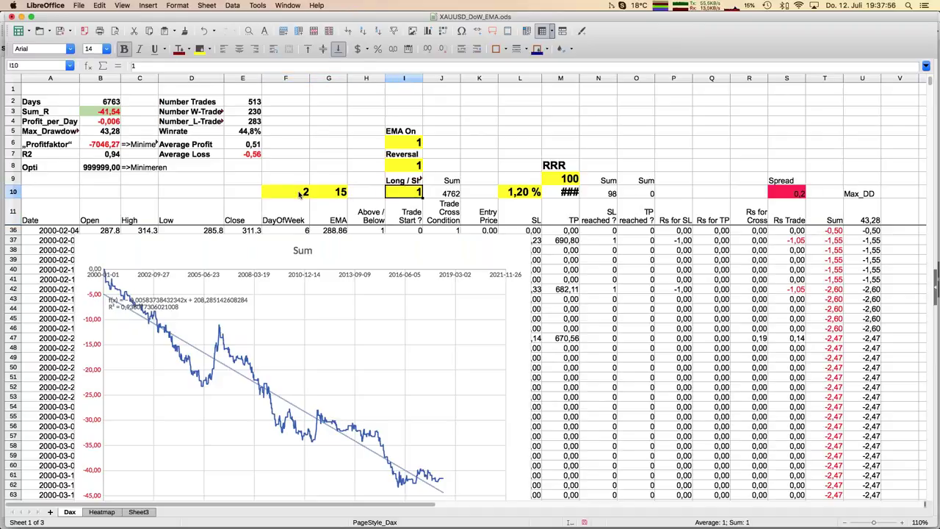
type("-1")
key("Return")
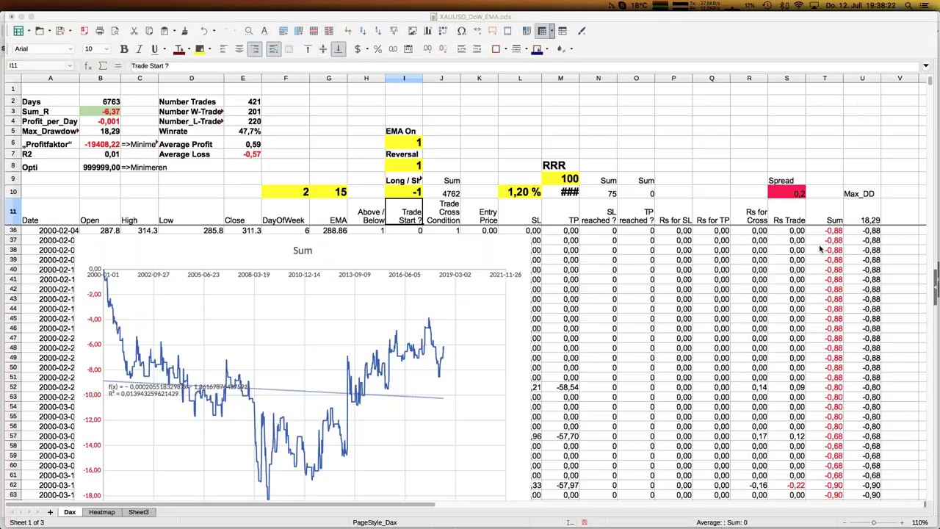
Set the Spread value in S10 to 0
left_click(798, 195)
type("0")
key("Return")
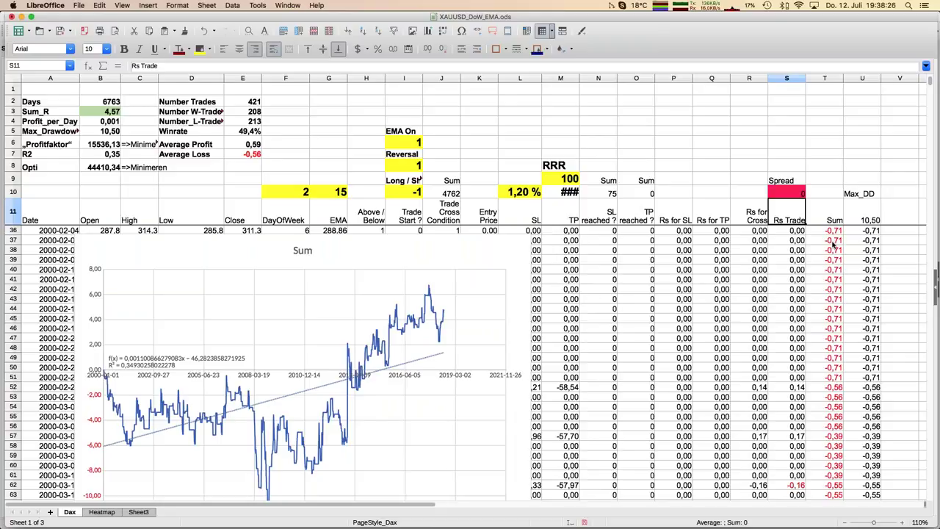
Set the stop-loss percentage in L10 to 3,00 %
key("Left")
key("Left")
key("Left")
key("Left")
key("Left")
key("Left")
key("Up")
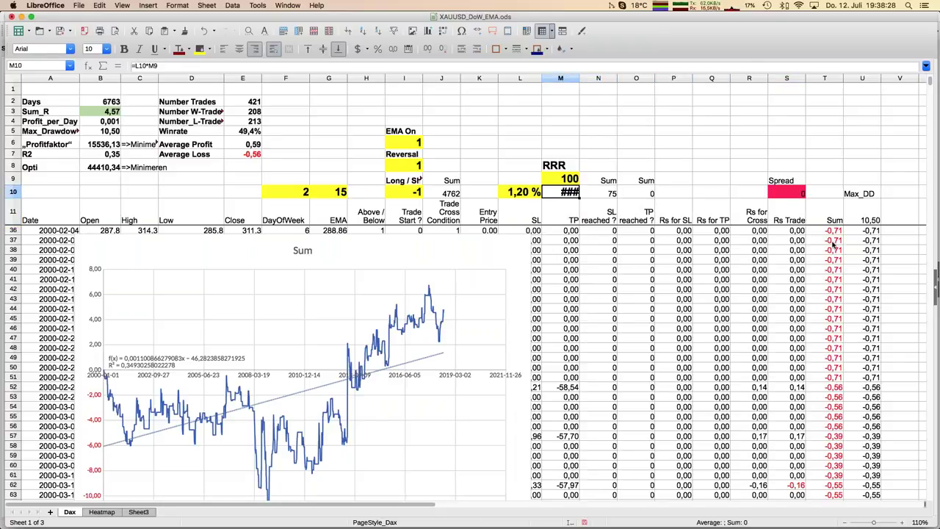
key("Left")
type("3")
key("Return")
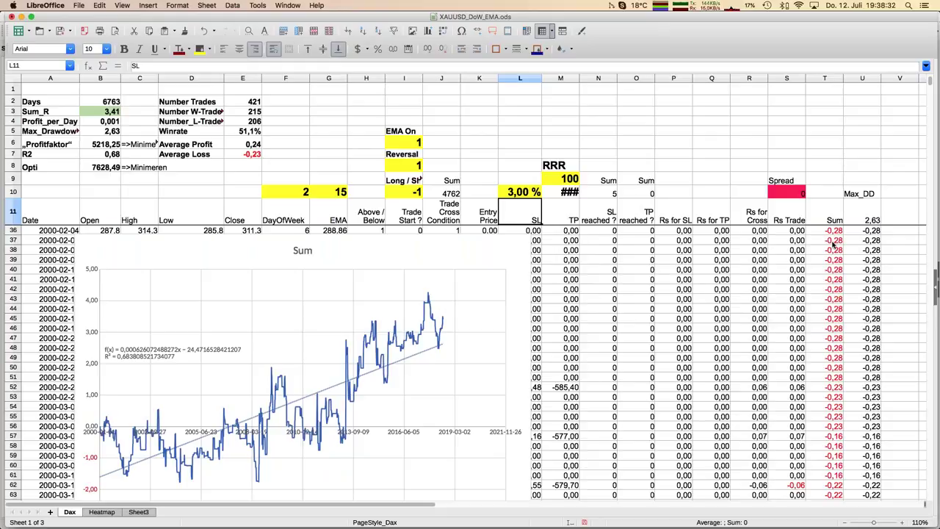
Set the EMA period in G10 to 9
key("Up")
key("Left")
key("Left")
key("Left")
key("Left")
key("Left")
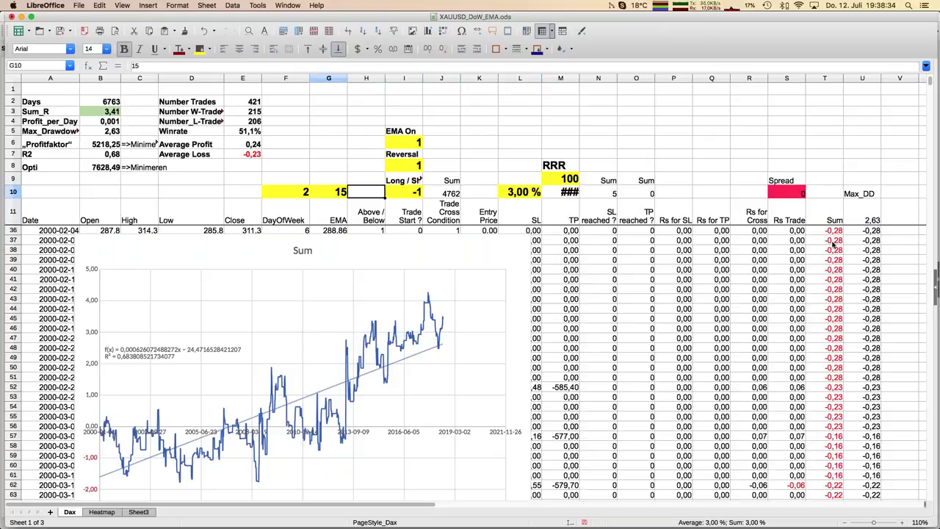
type("9")
key("Return")
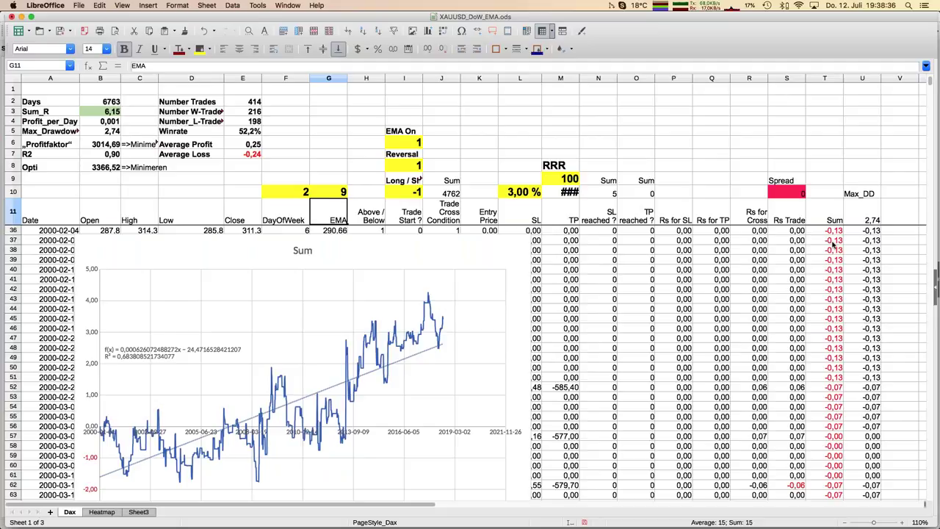